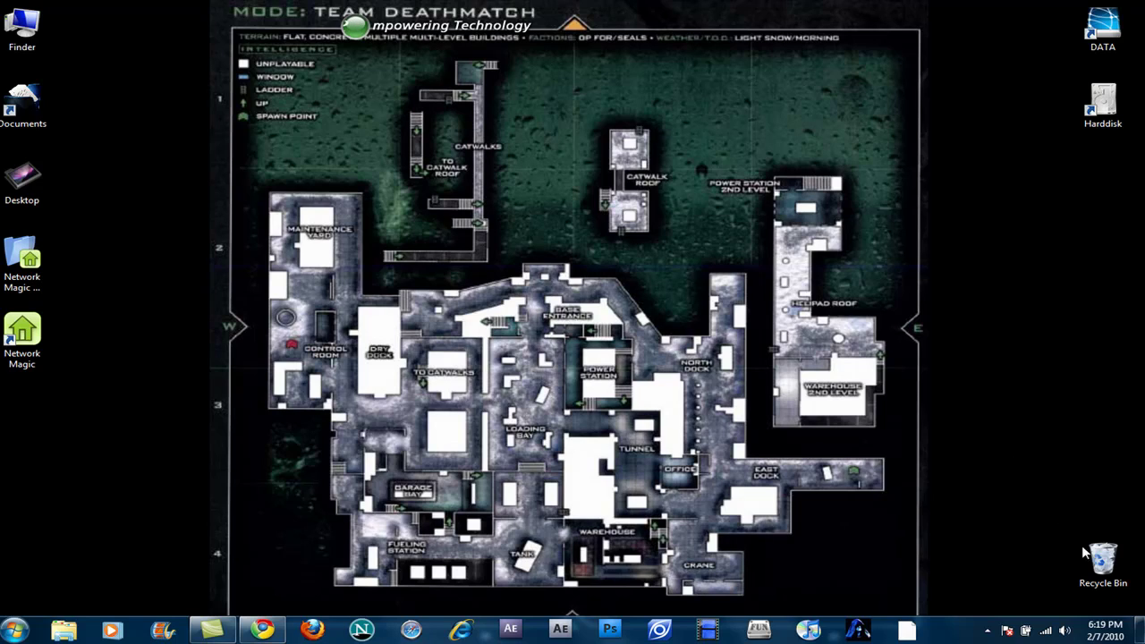
Permanently empty the Recycle Bin, confirming deletion of its contents.
right_click(1103, 565)
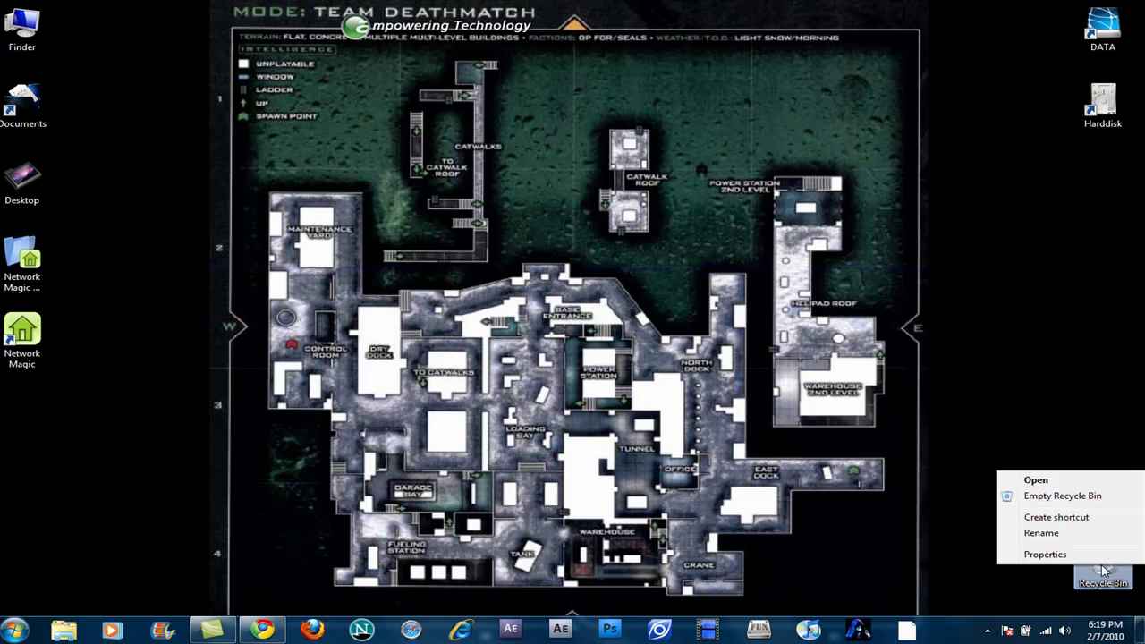
left_click(1046, 498)
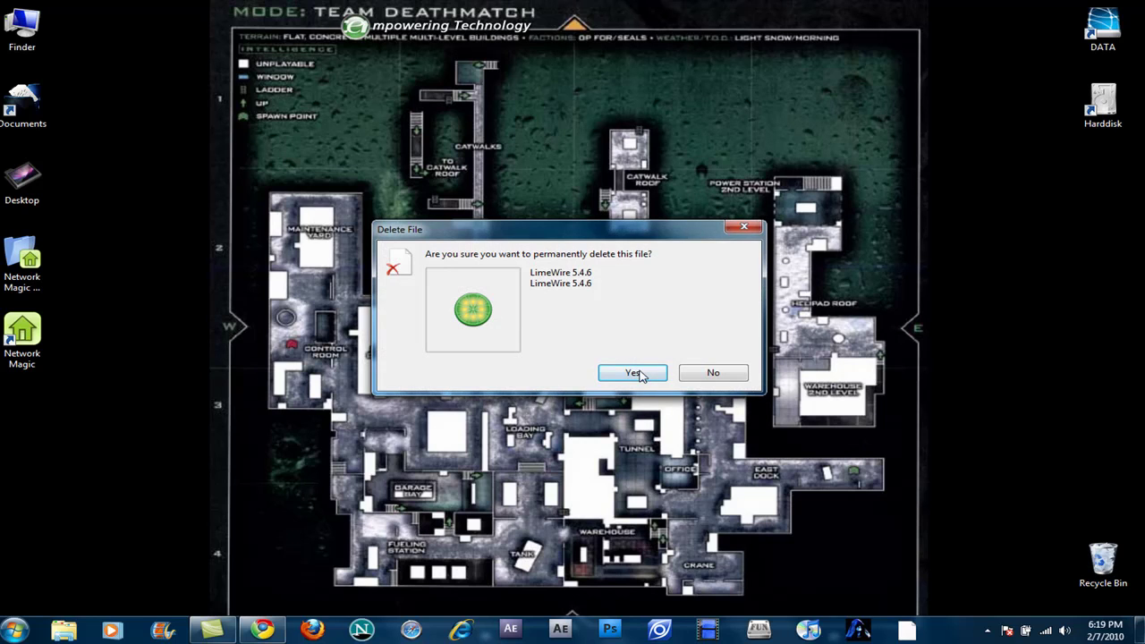
key("Return")
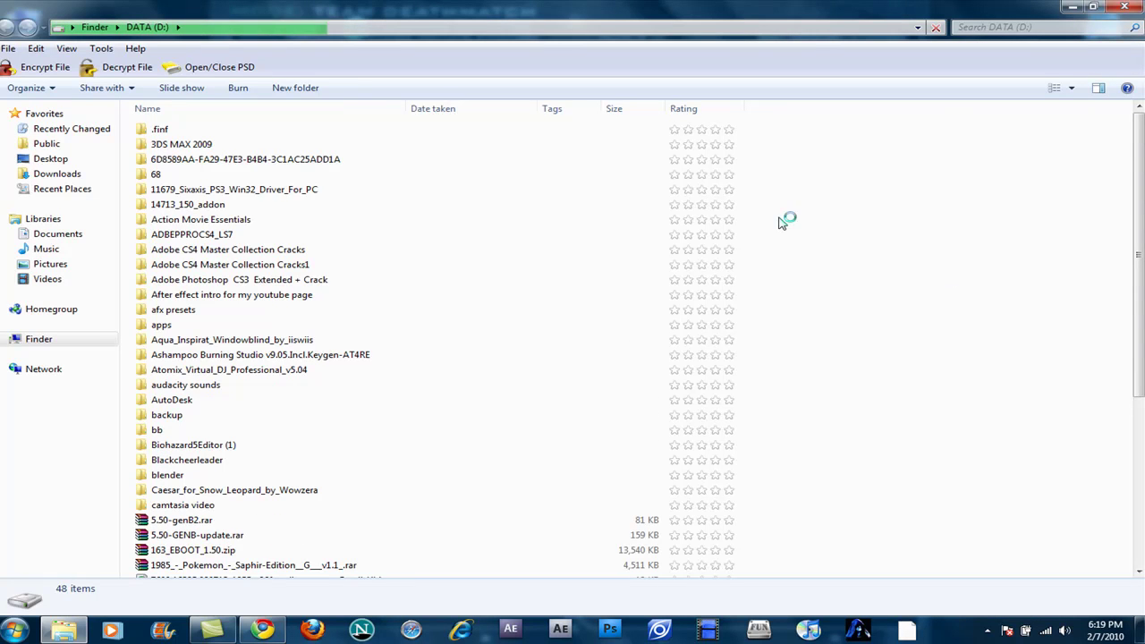
After a brief look in 3DS MAX 2009, open the 11679_Sixaxis_PS3_Win32_Driver_For_PC folder.
left_click(165, 190)
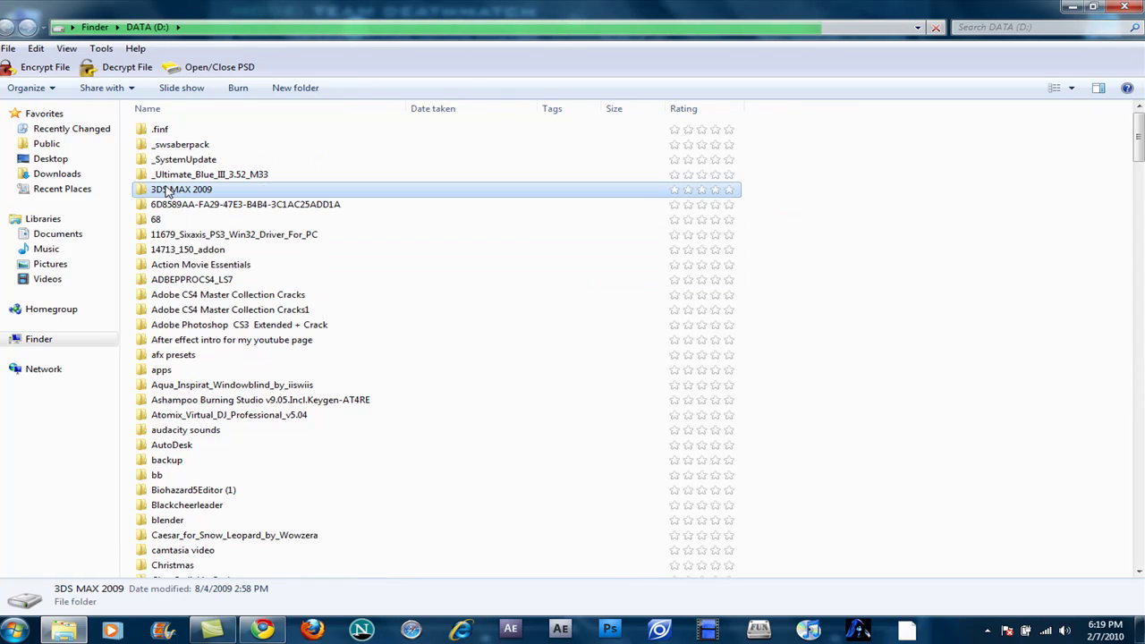
double_click(165, 190)
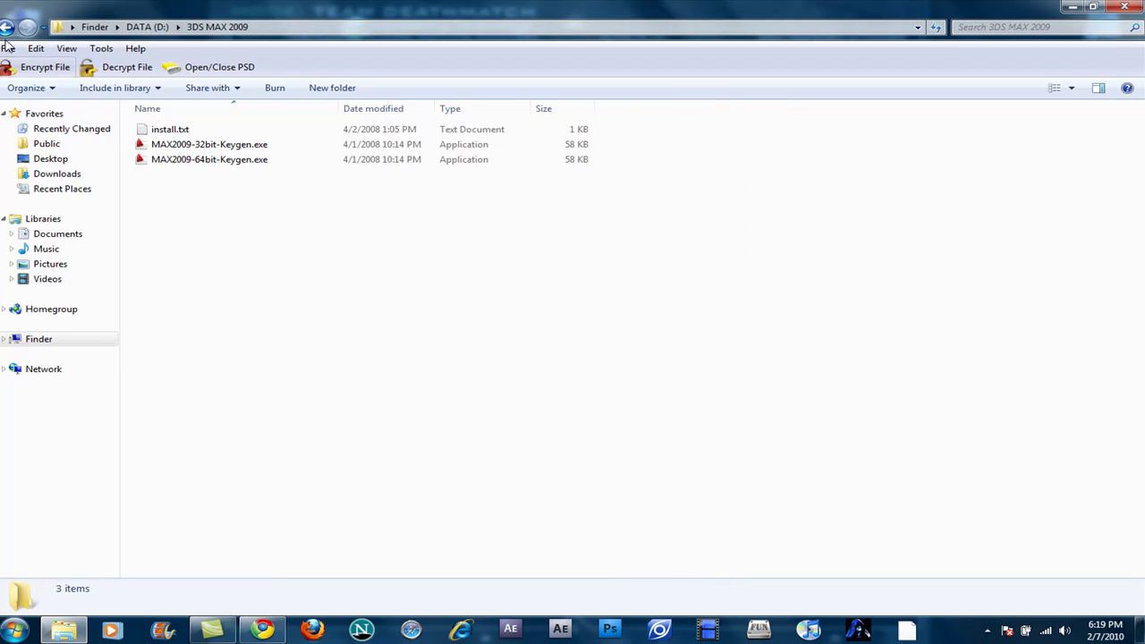
left_click(7, 26)
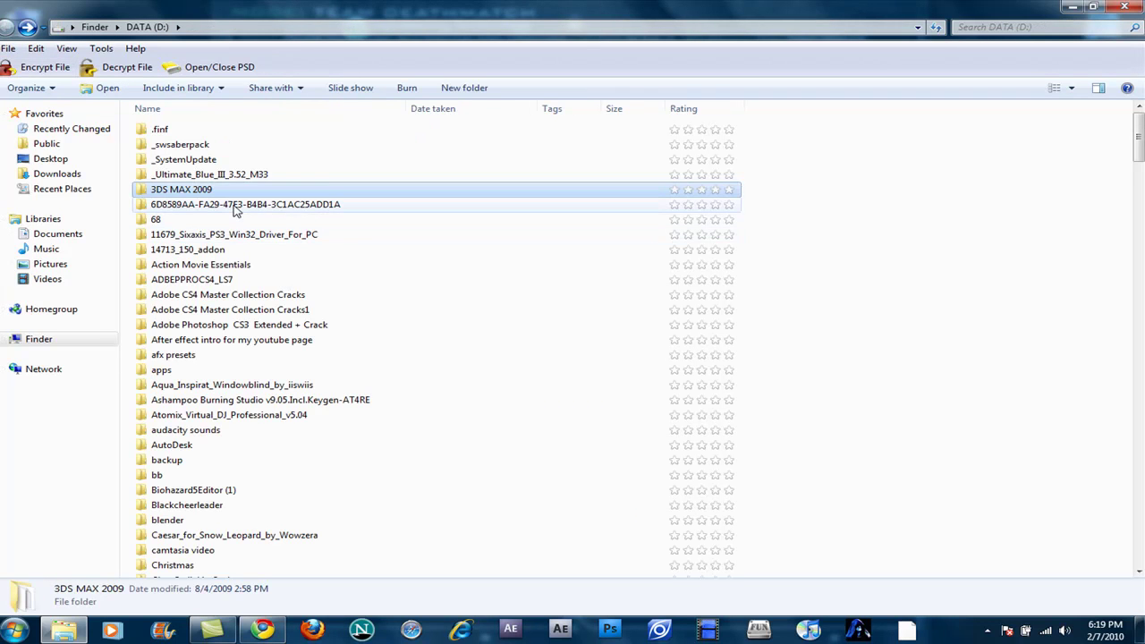
left_click(222, 236)
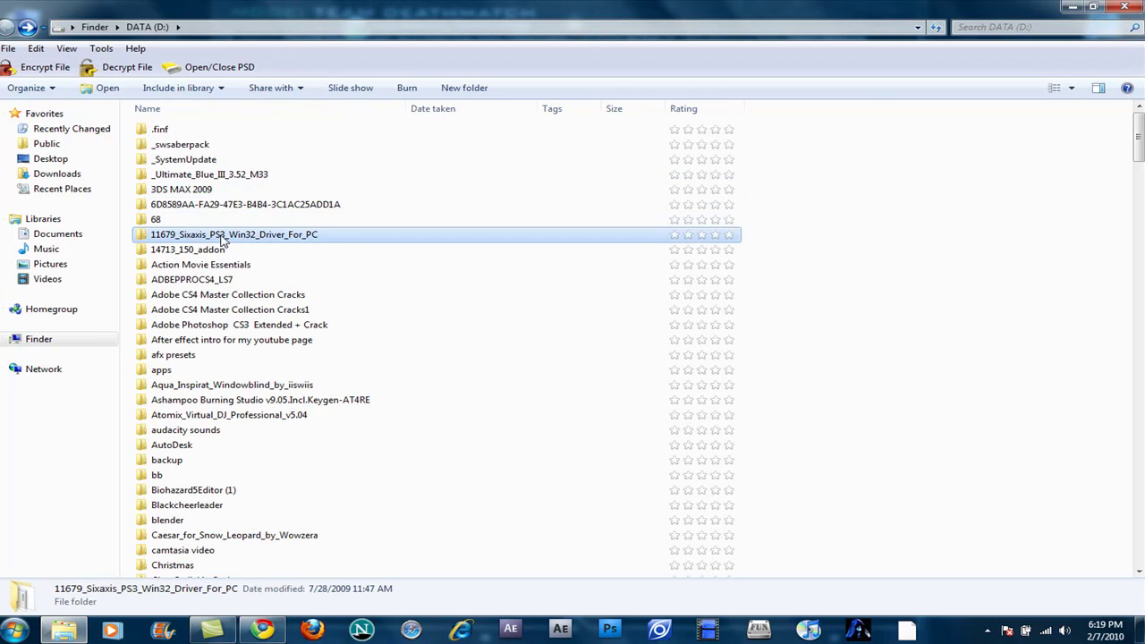
double_click(222, 236)
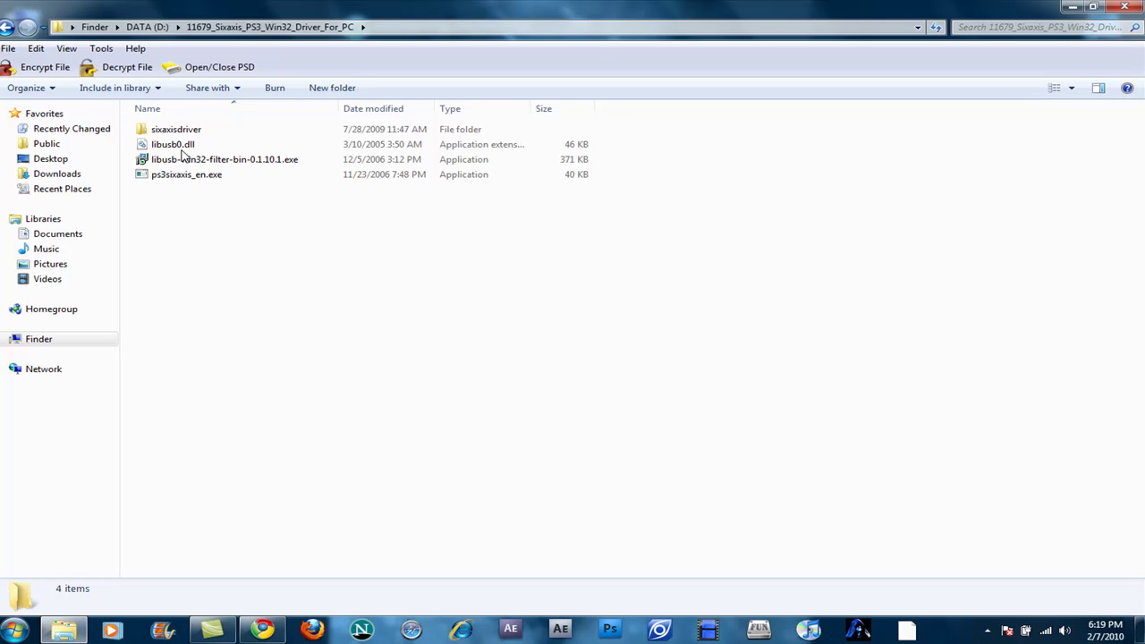
double_click(171, 131)
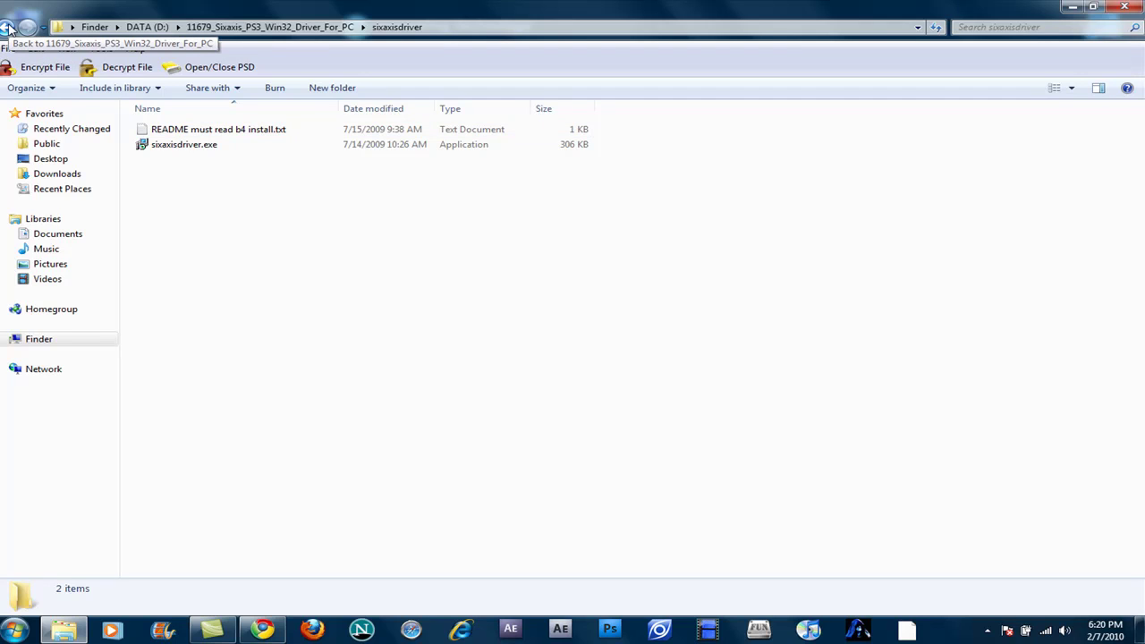
left_click(7, 29)
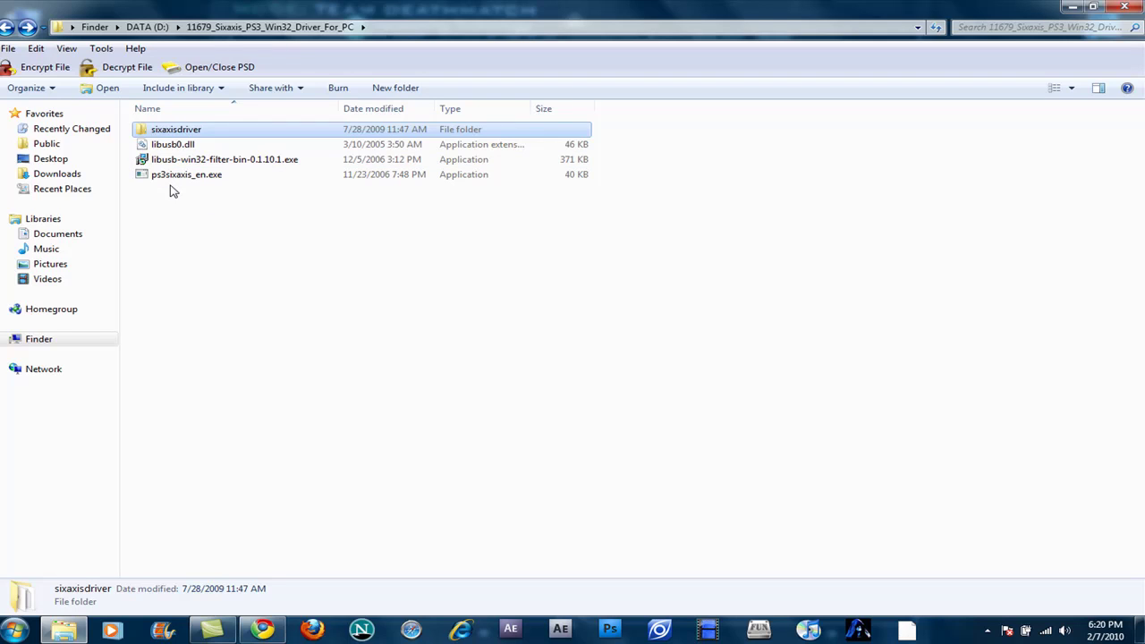
Clear the file selection and launch Devices and Printers from the Start menu.
left_click_drag(172, 190, 122, 381)
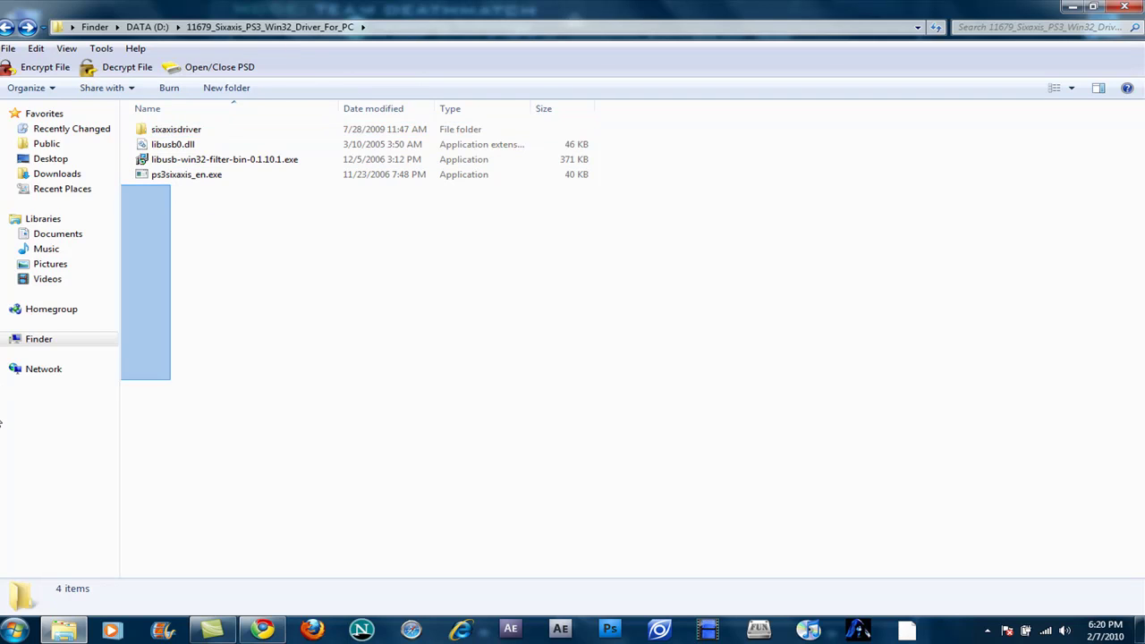
left_click(18, 630)
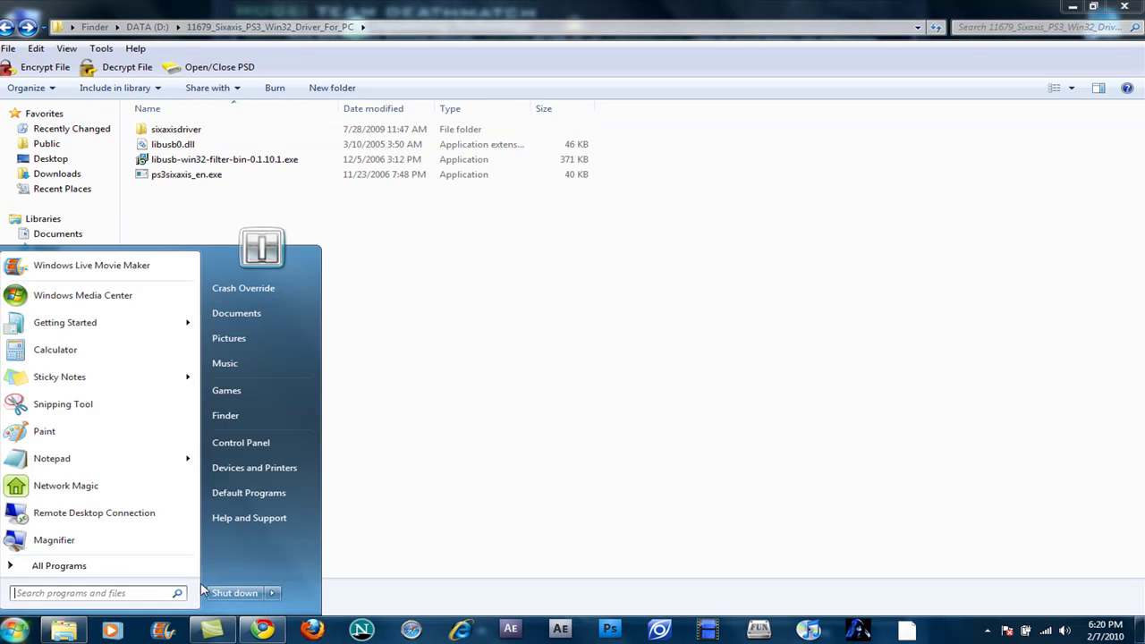
left_click(253, 444)
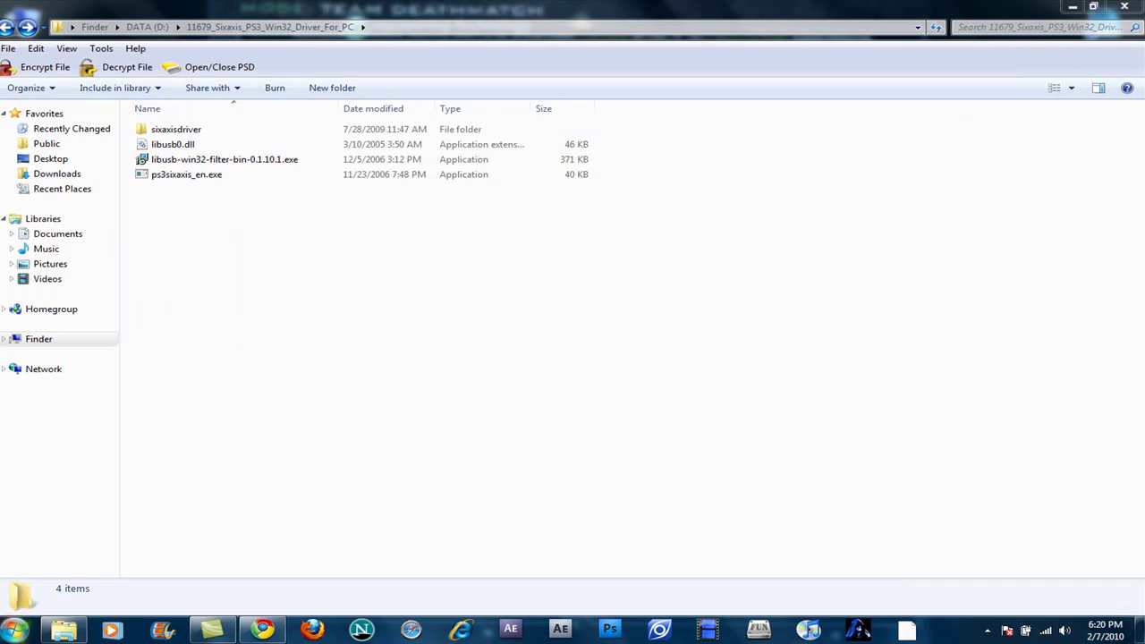
left_click(16, 630)
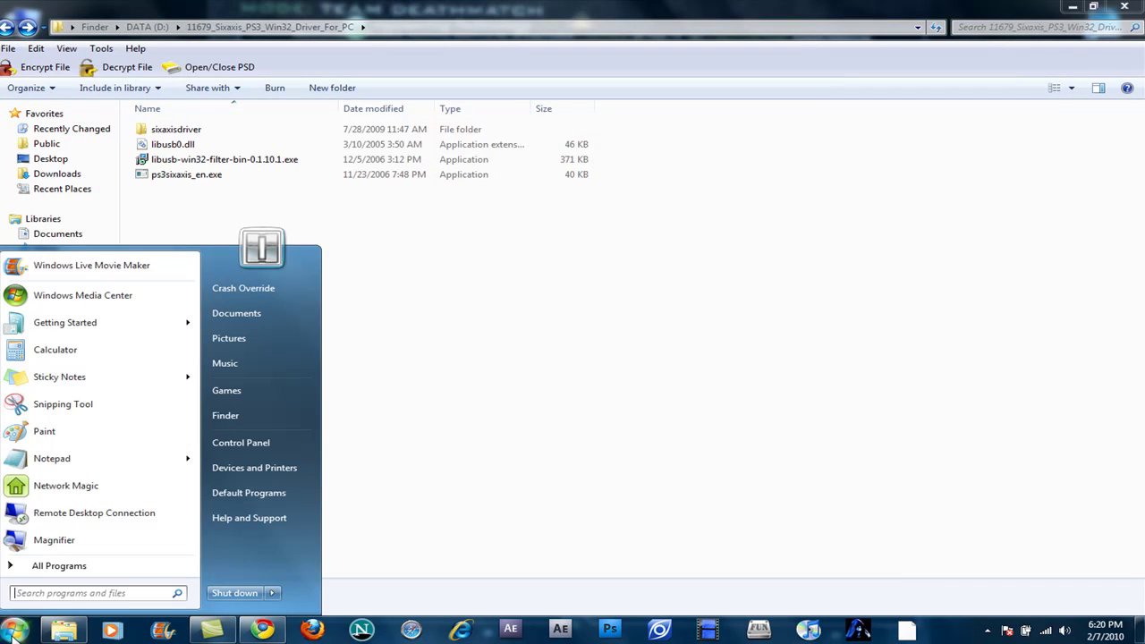
left_click(259, 468)
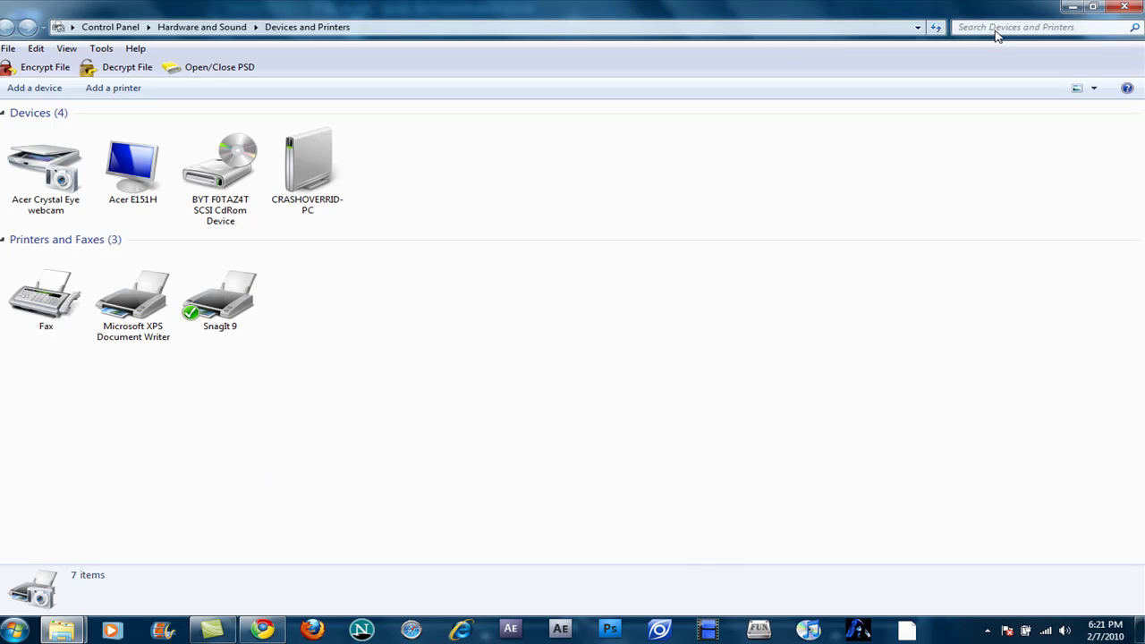
Snap Devices and Printers to the left half and the driver folder window to the right half.
left_click(1094, 8)
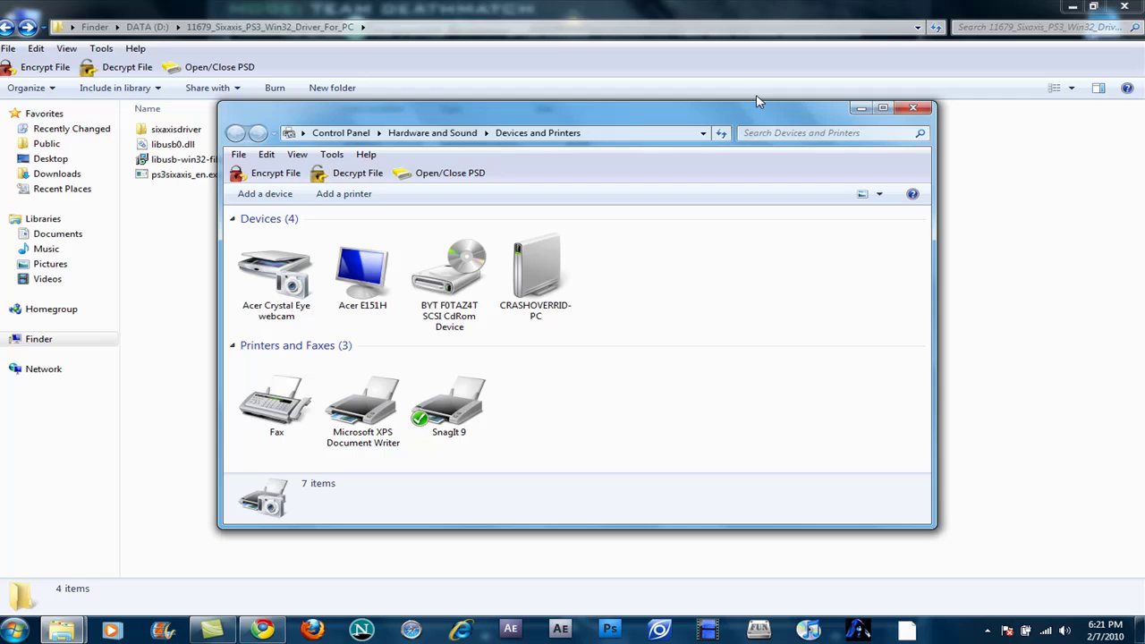
left_click_drag(747, 116, 0, 201)
left_click(1093, 7)
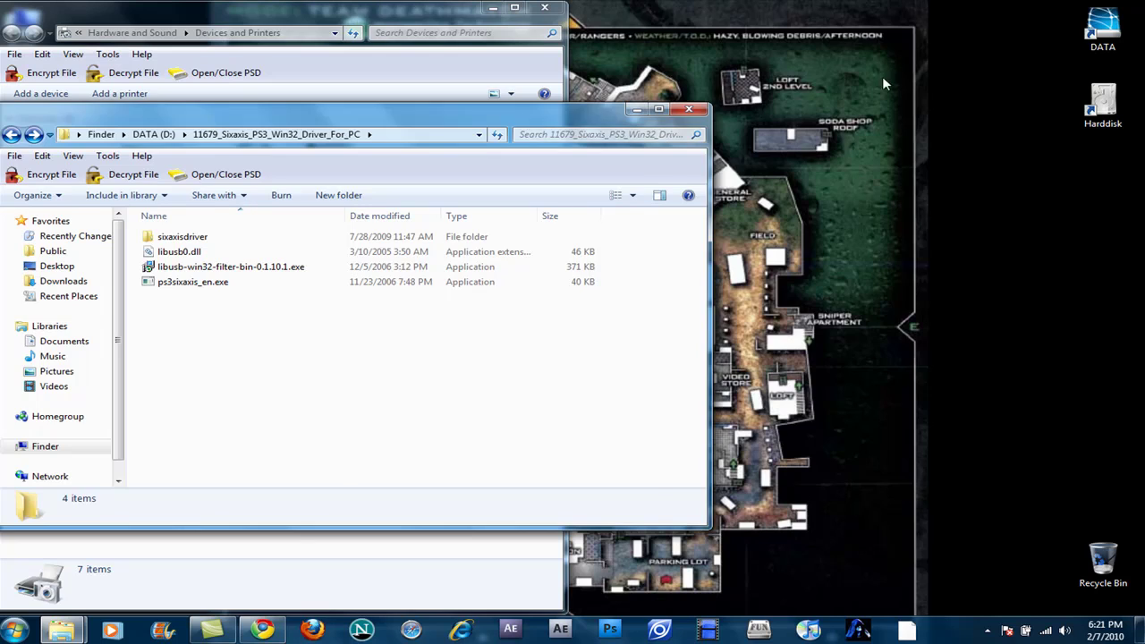
left_click_drag(525, 123, 1144, 44)
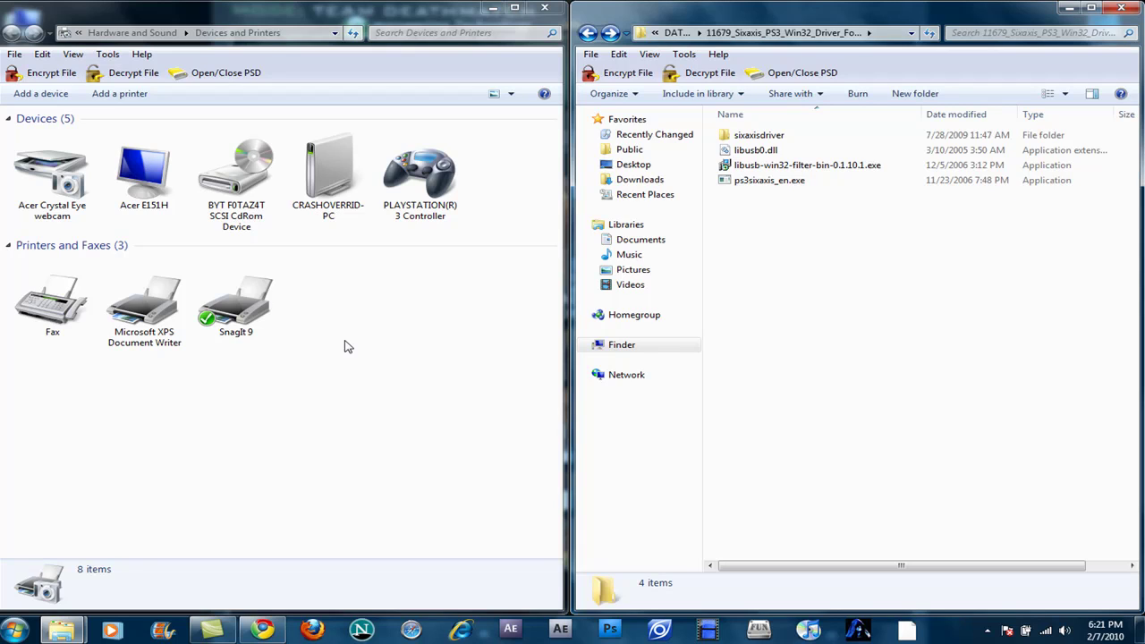
Open Game controller settings from the PLAYSTATION(R)3 Controller's context menu in Devices and Printers.
left_click(425, 188)
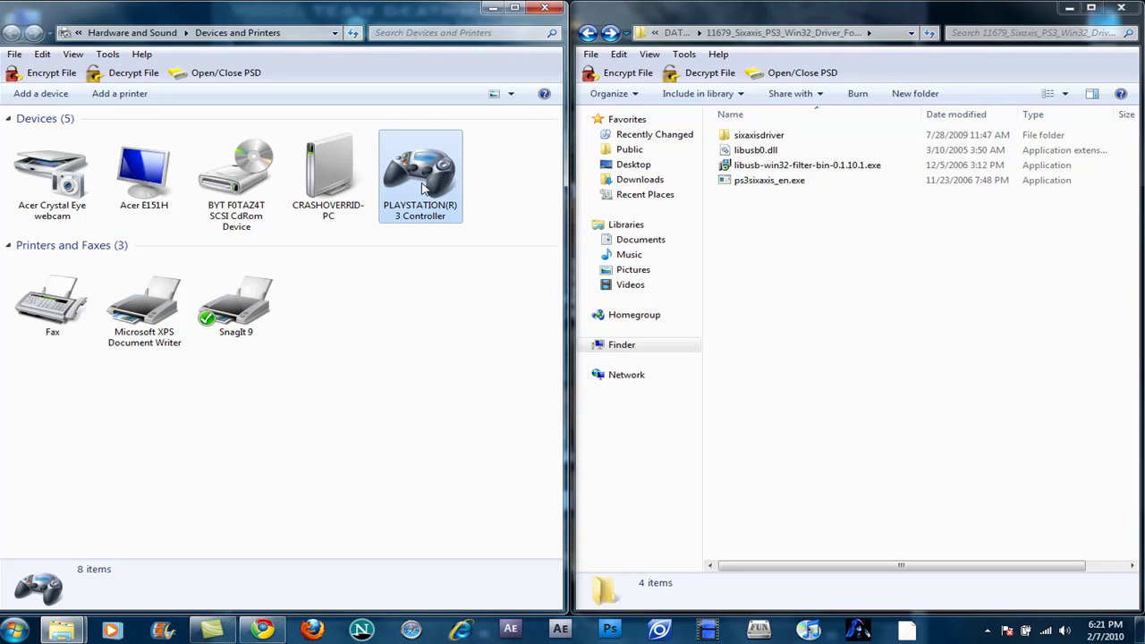
right_click(424, 188)
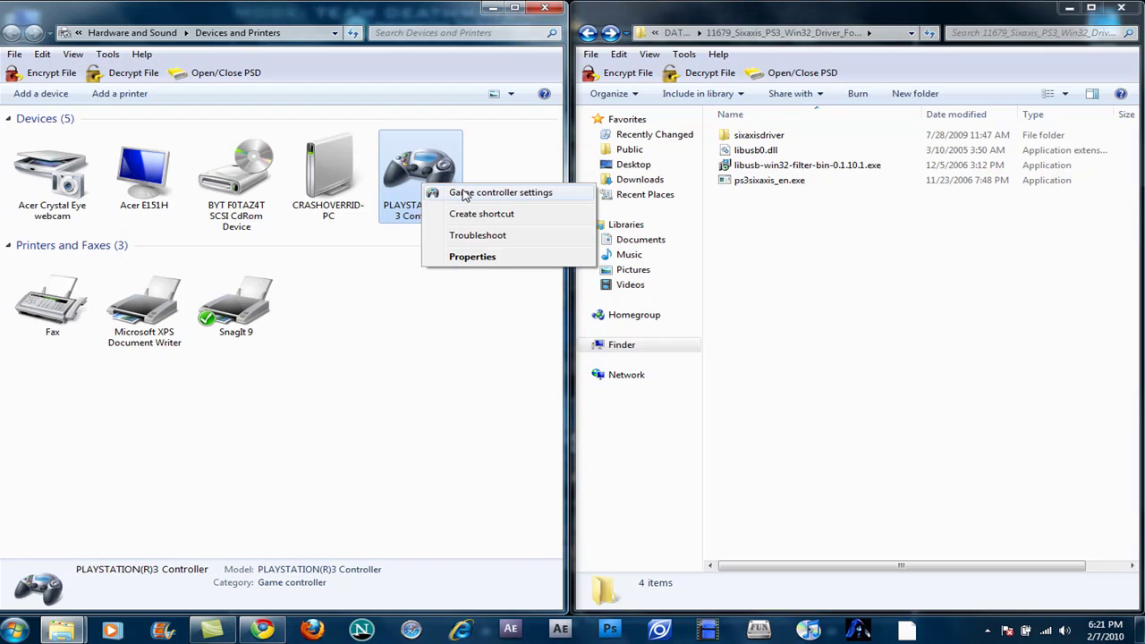
left_click(464, 195)
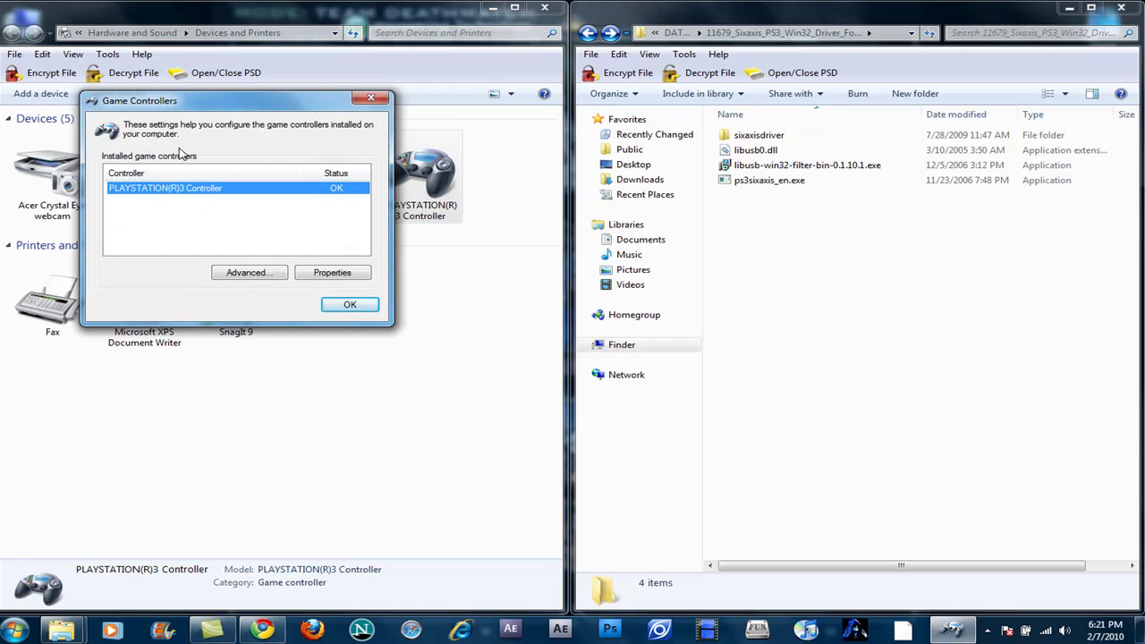
In Advanced settings, choose PLAYSTATION(R)3 Controller as the preferred device and confirm with OK.
left_click(248, 273)
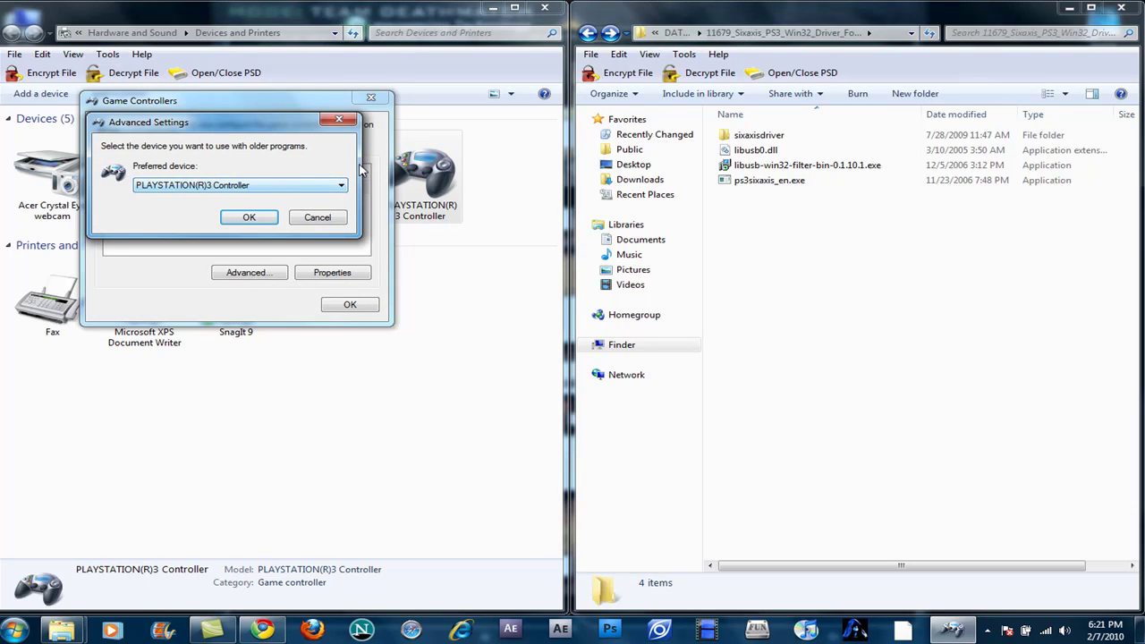
left_click(342, 186)
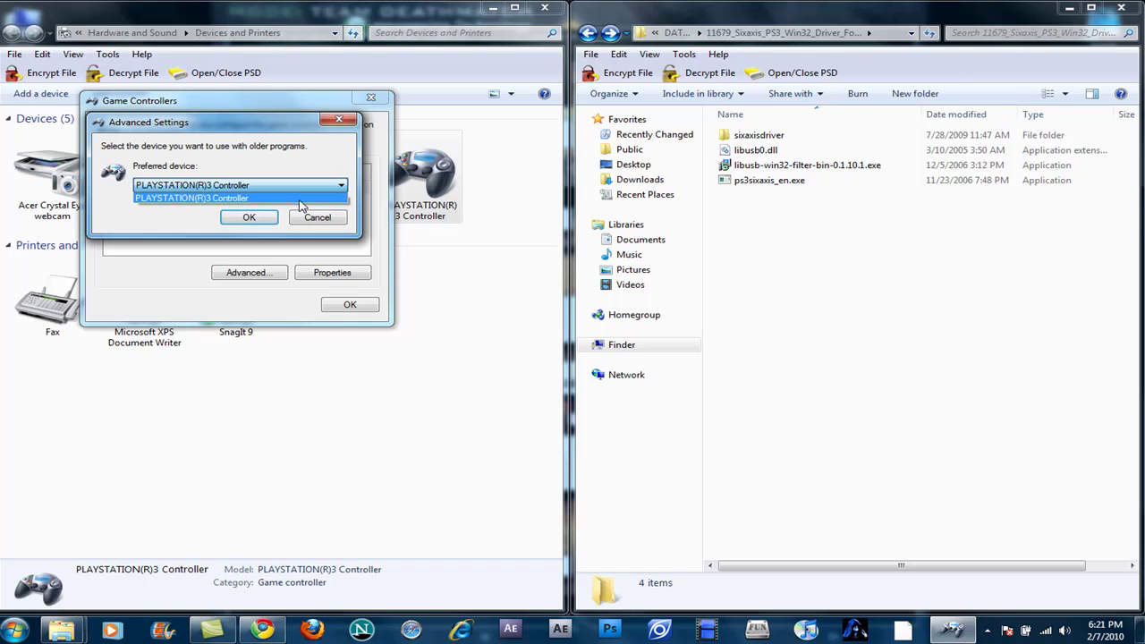
left_click(190, 202)
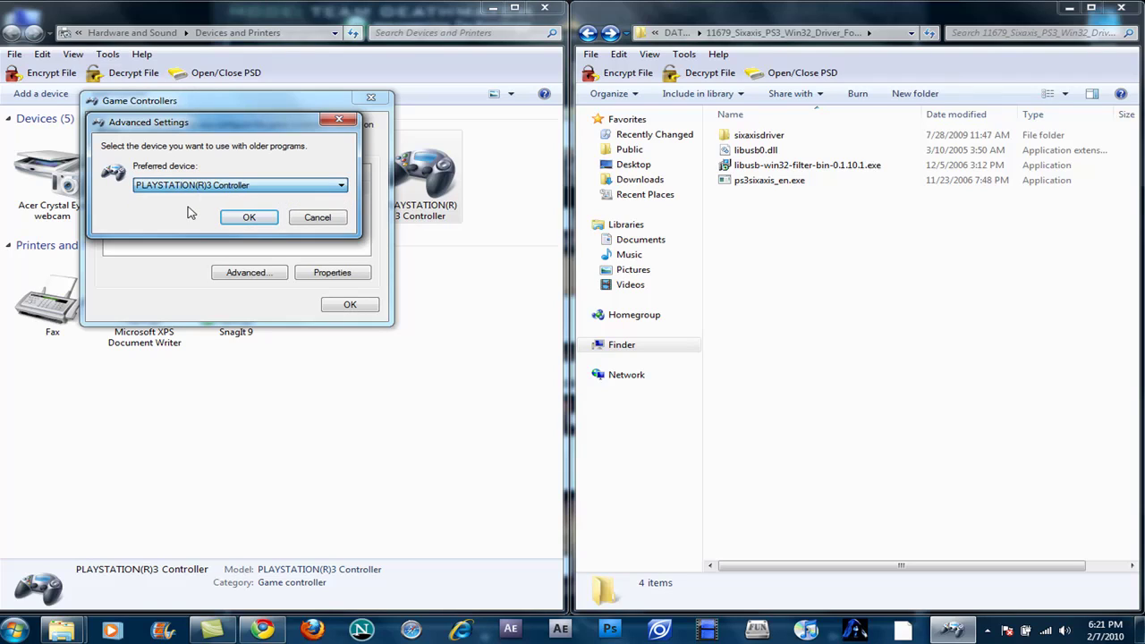
left_click(342, 186)
left_click(343, 188)
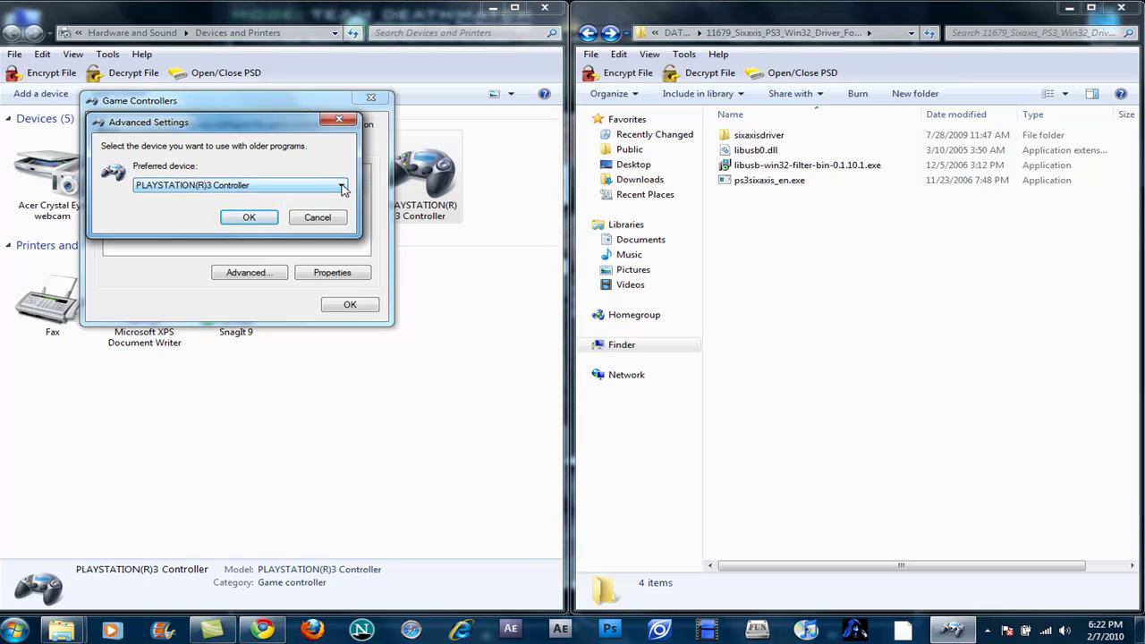
left_click(249, 219)
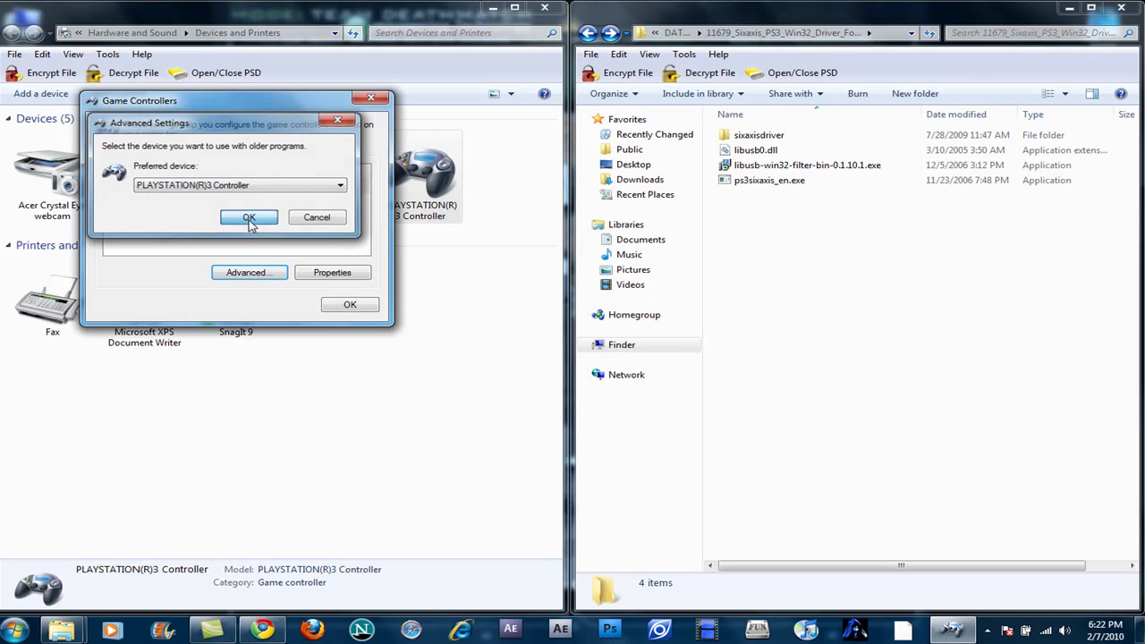
Open the PLAYSTATION(R)3 Controller's Properties to view its axes, buttons and POV hat test.
left_click(333, 273)
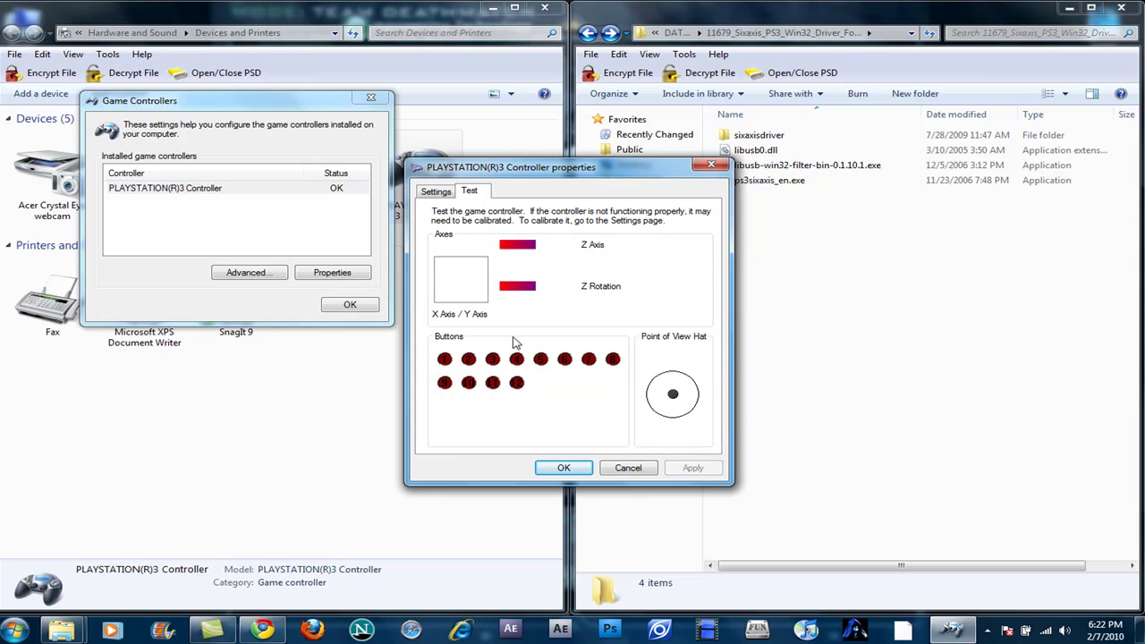
Close the test page, open 'README must read b4 install.txt' from sixaxisdriver, and close Game Controllers.
left_click(626, 467)
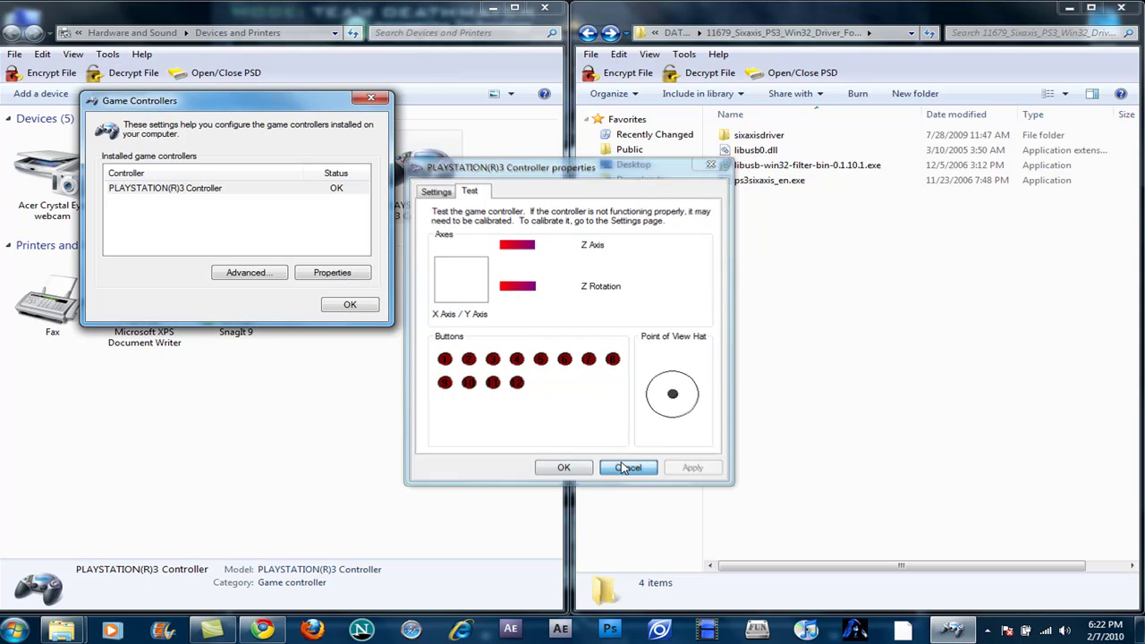
double_click(785, 136)
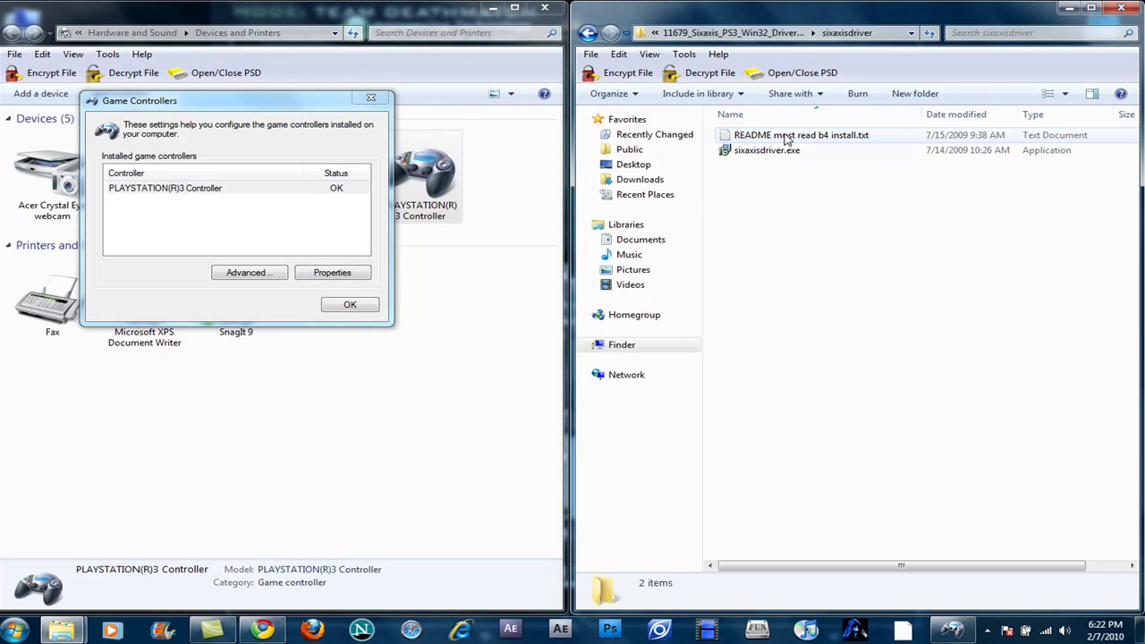
double_click(803, 136)
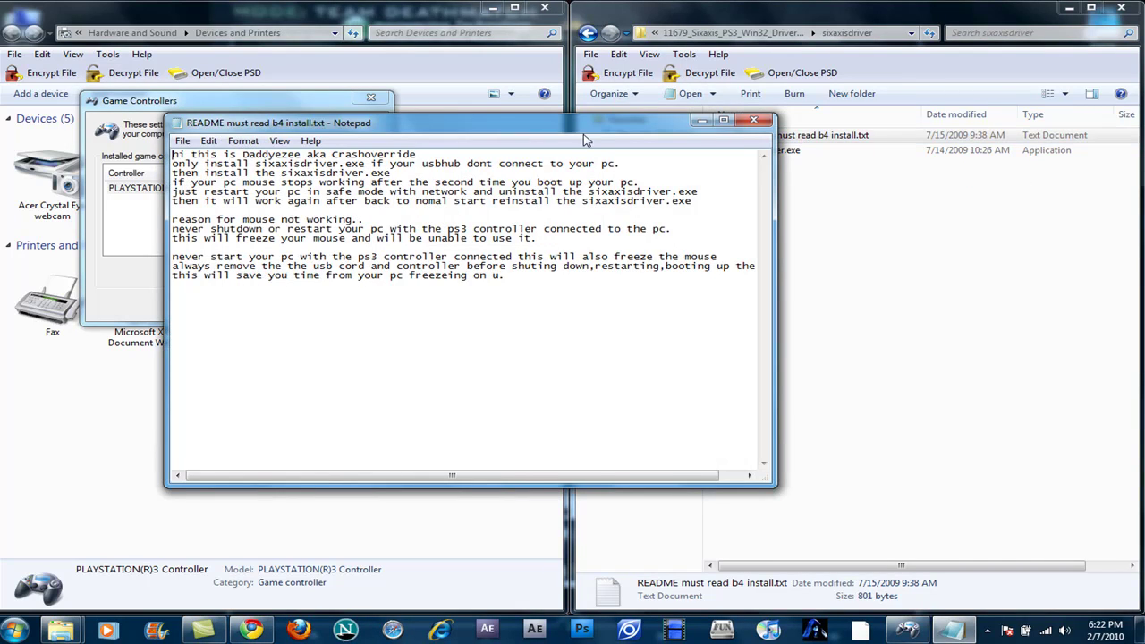
left_click_drag(376, 122, 1140, 170)
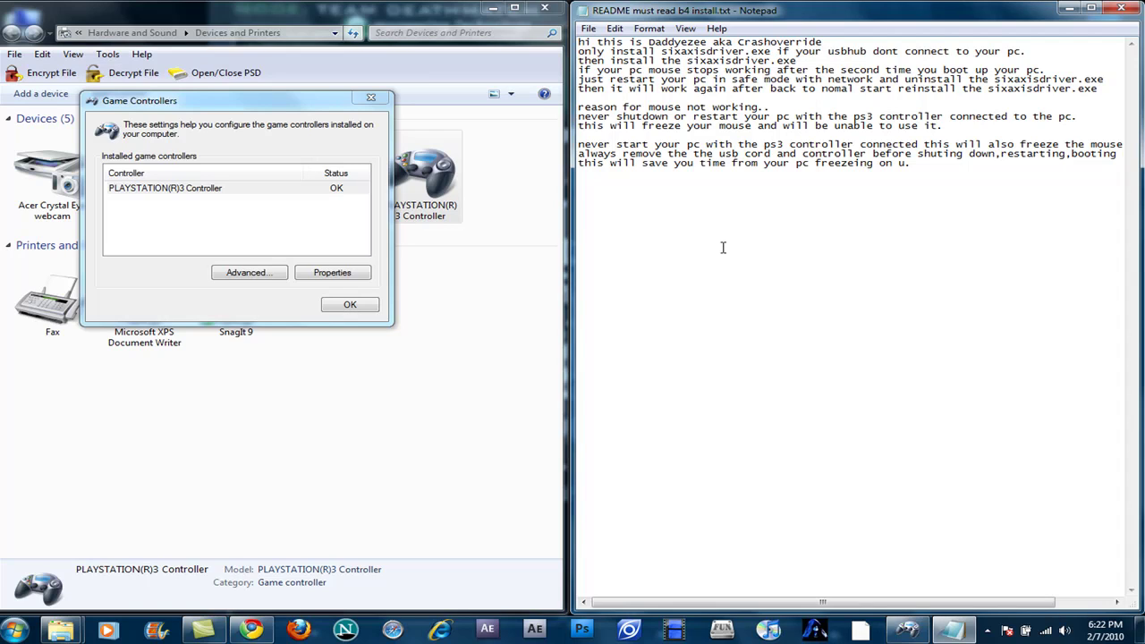
left_click(361, 306)
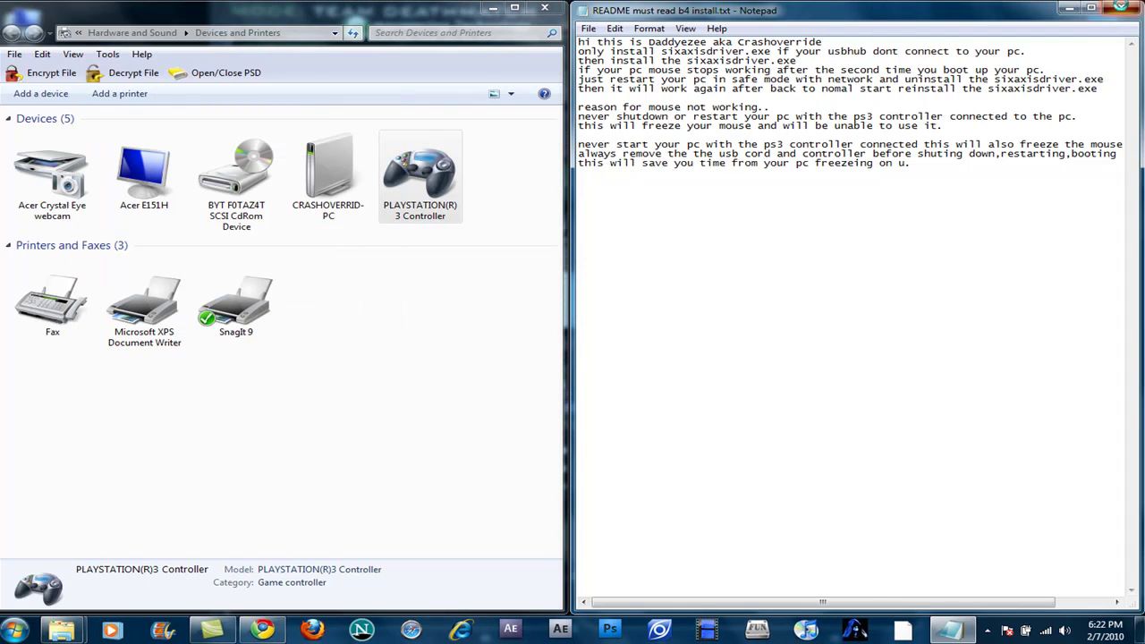
Close the README, run LibUSB-Win32's Test Program, and dismiss the missing libusb0.dll error.
left_click(1120, 7)
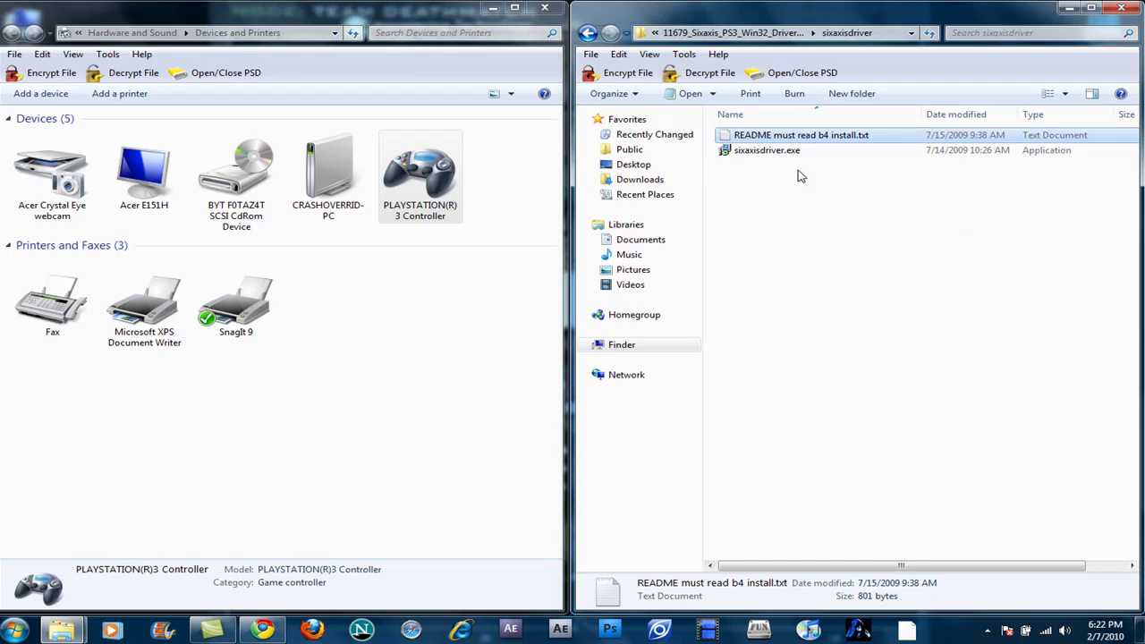
left_click(13, 631)
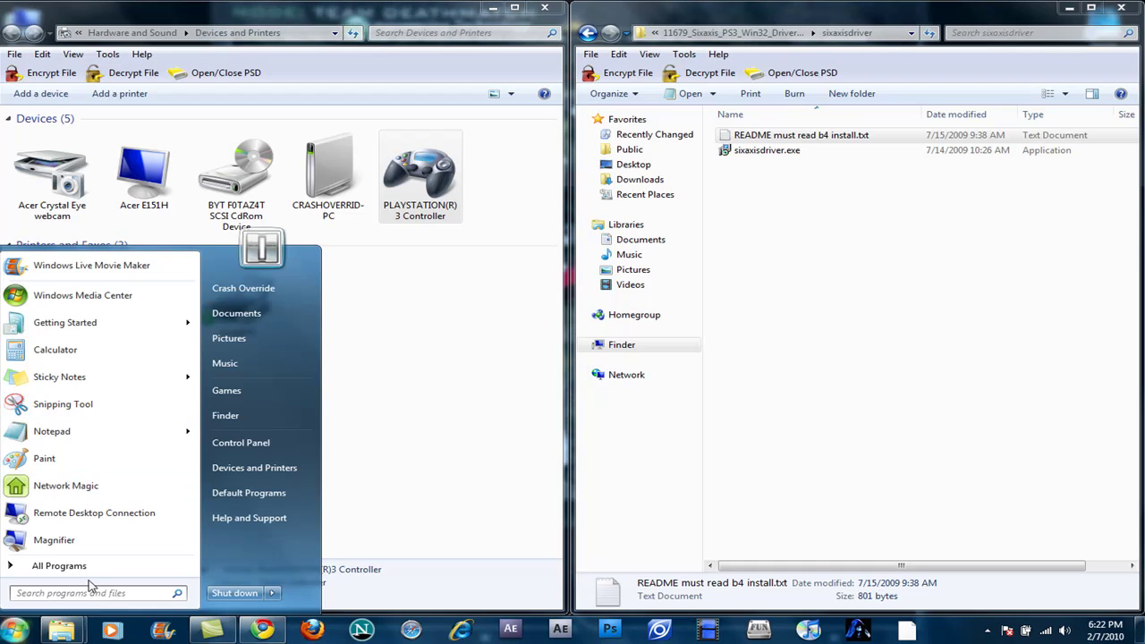
left_click(59, 566)
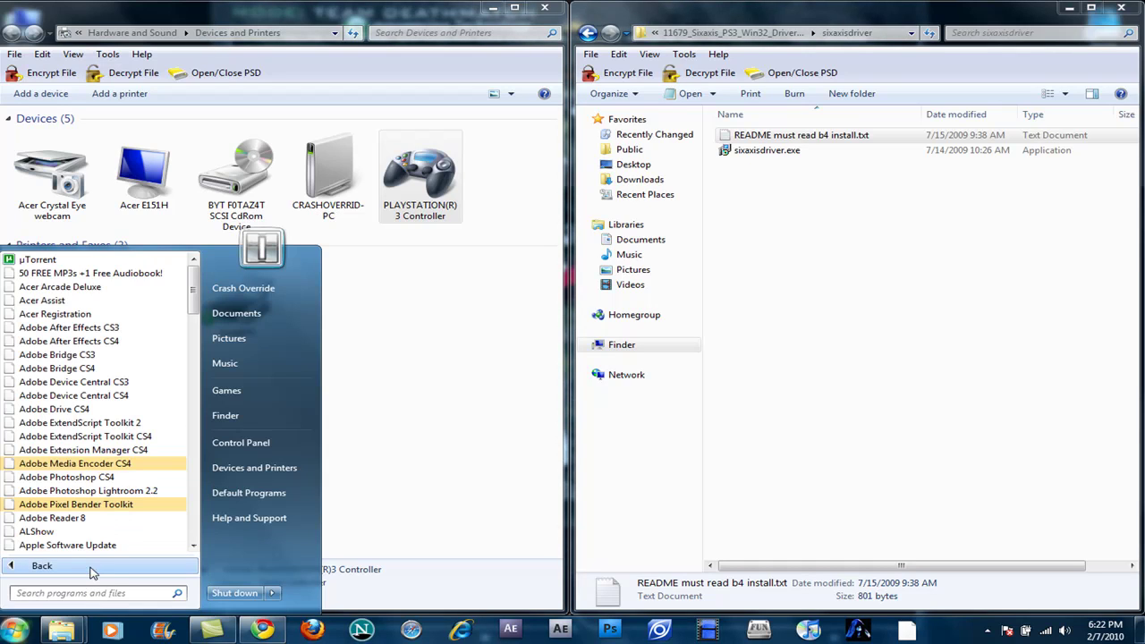
left_click_drag(190, 292, 191, 459)
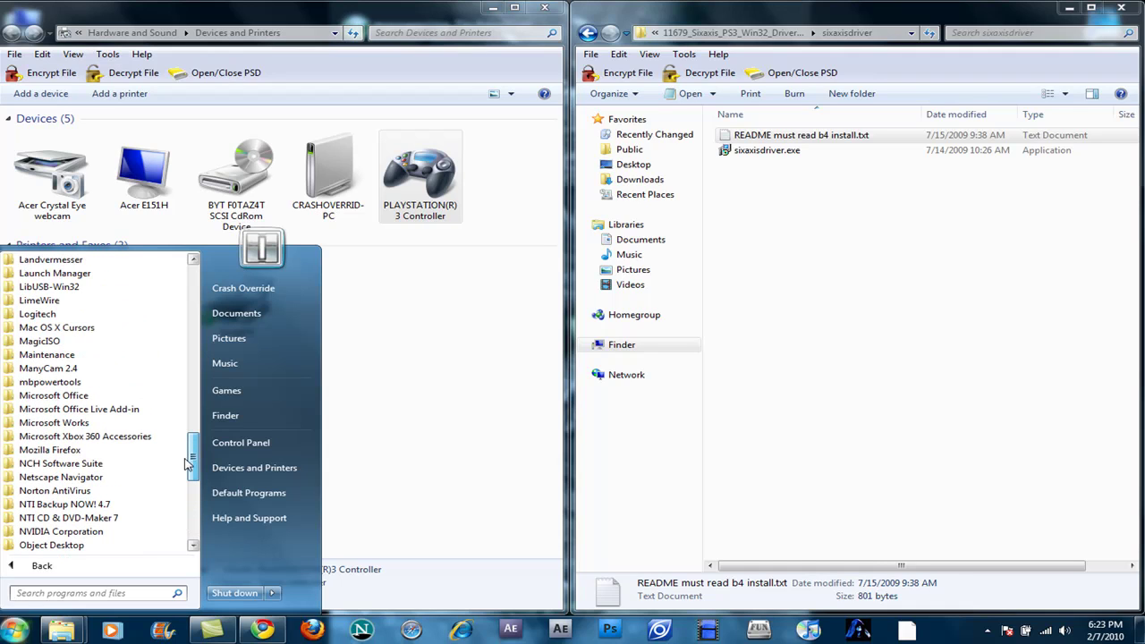
left_click(56, 286)
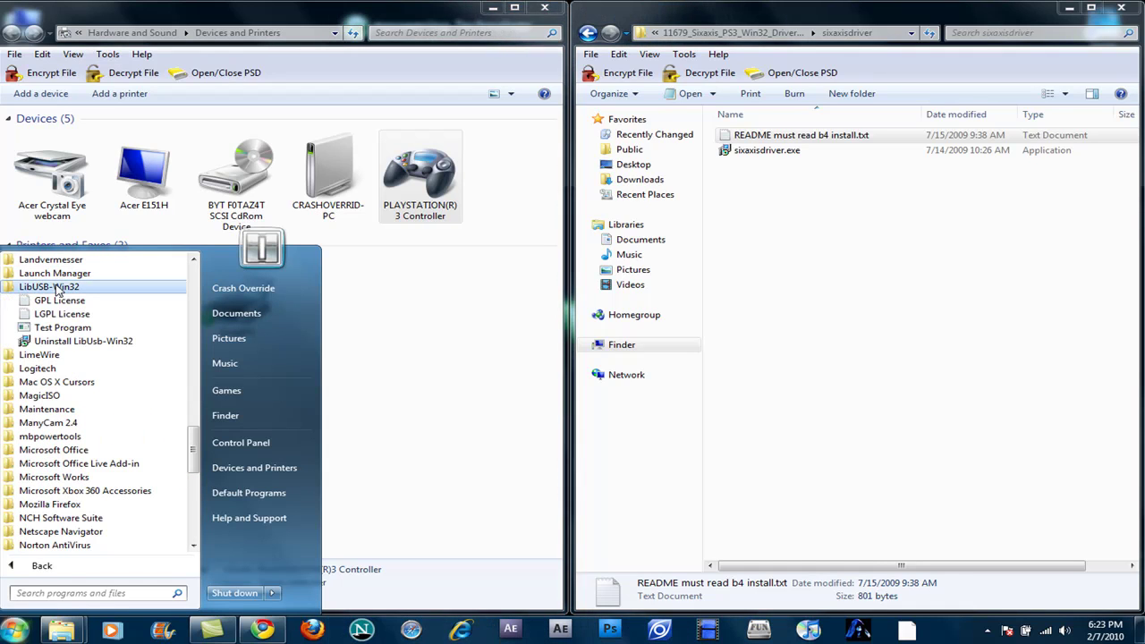
left_click(65, 328)
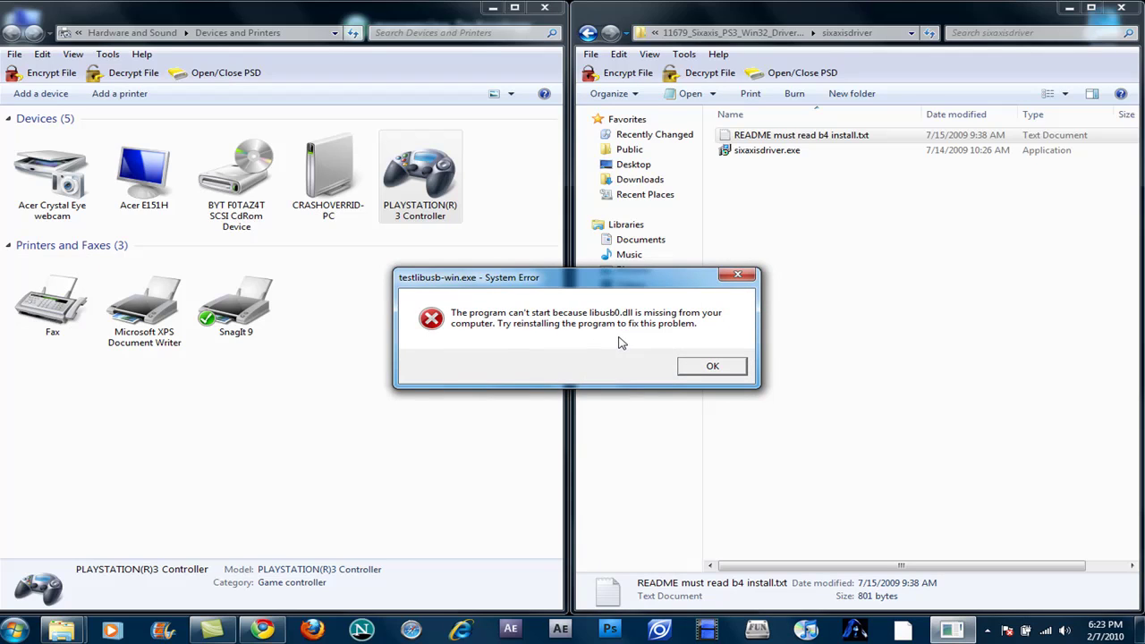
left_click(705, 367)
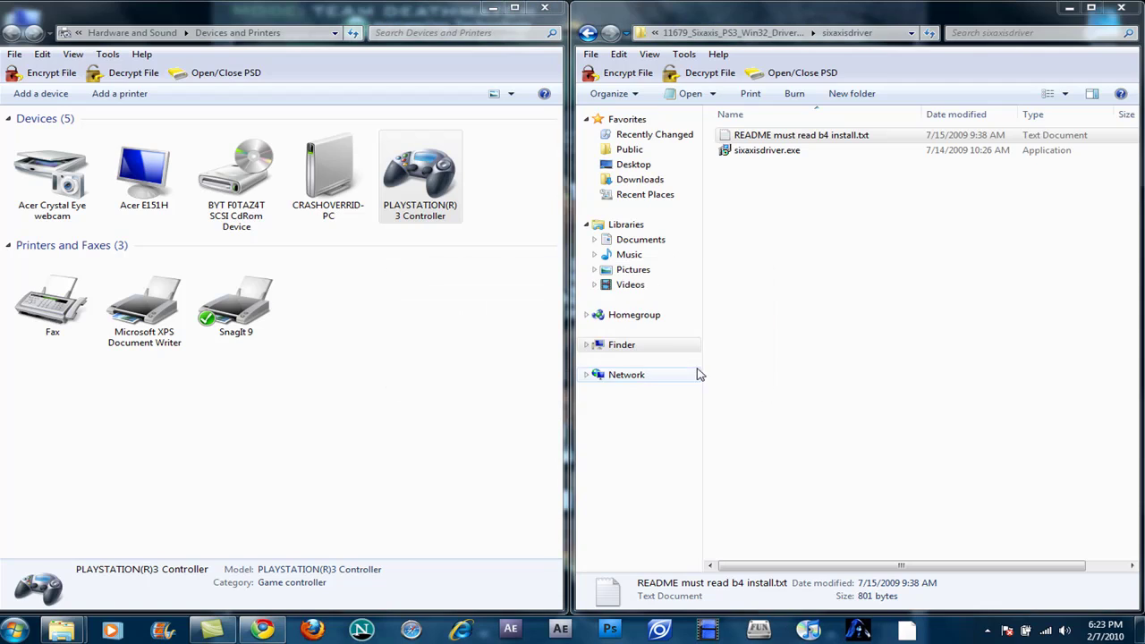
Launch sixaxisdriver.exe in English, keeping the default install location and GameSaike shortcut folder.
double_click(767, 154)
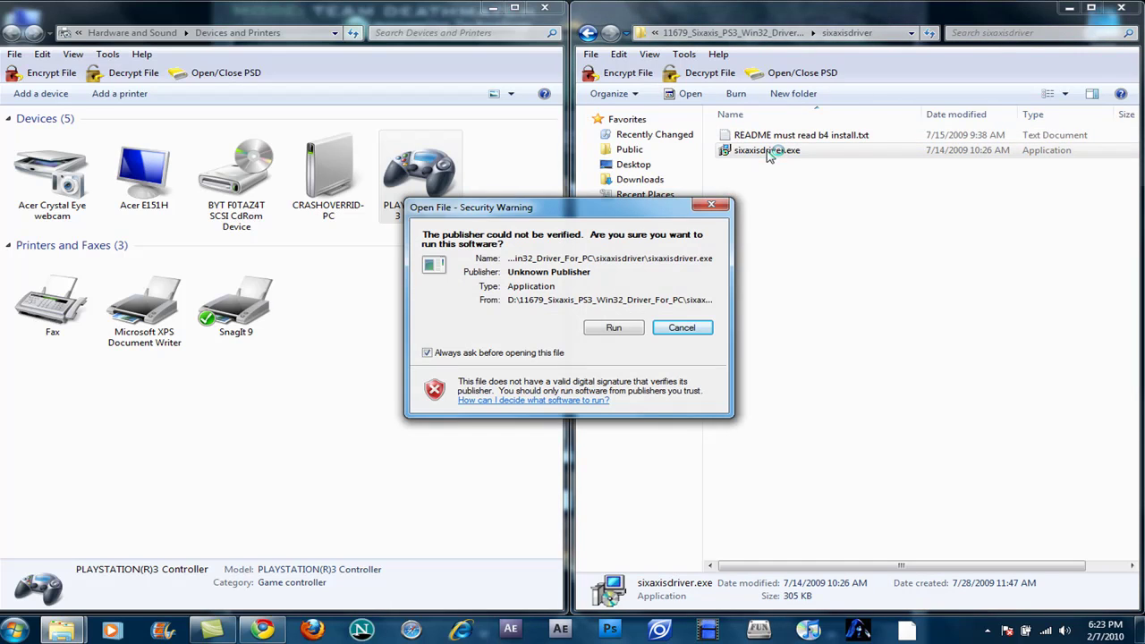
left_click(614, 328)
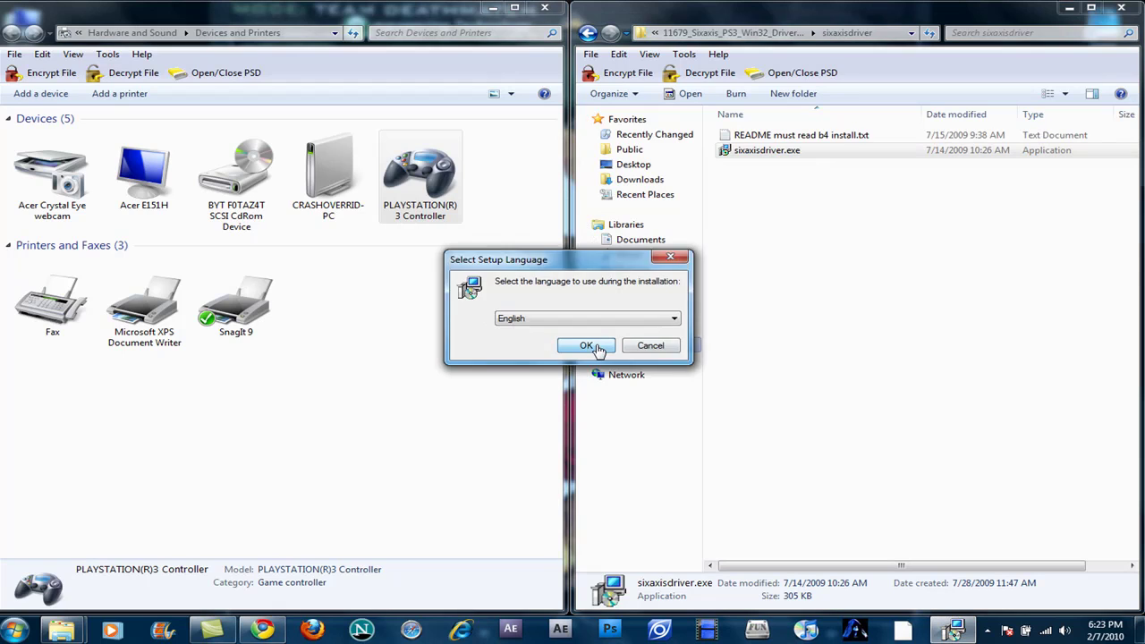
left_click(585, 343)
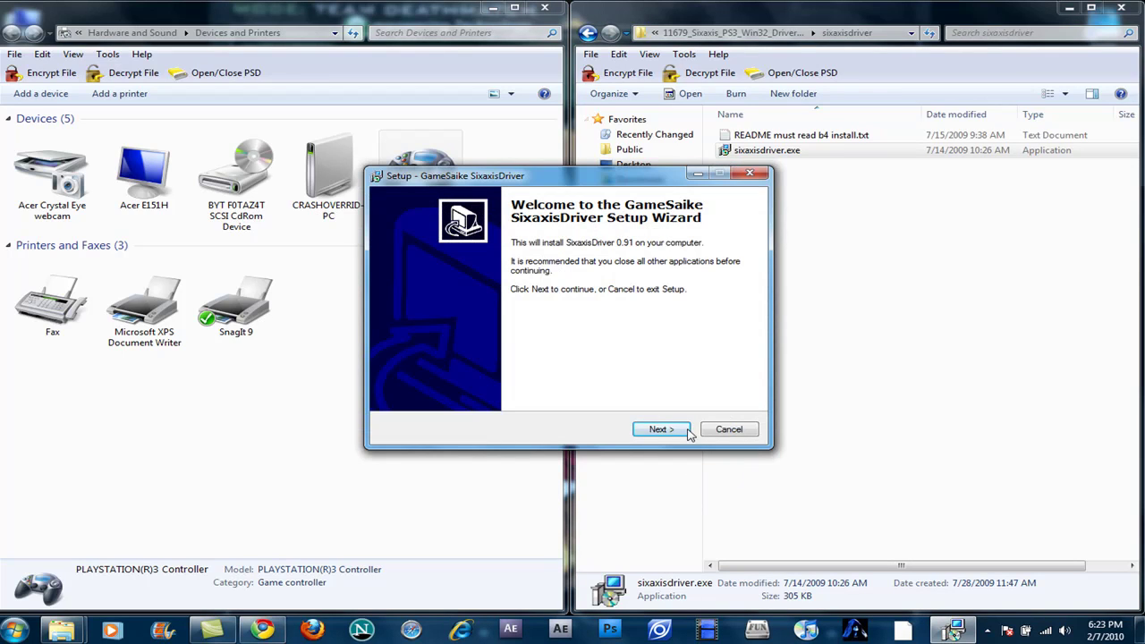
left_click(659, 429)
left_click(659, 430)
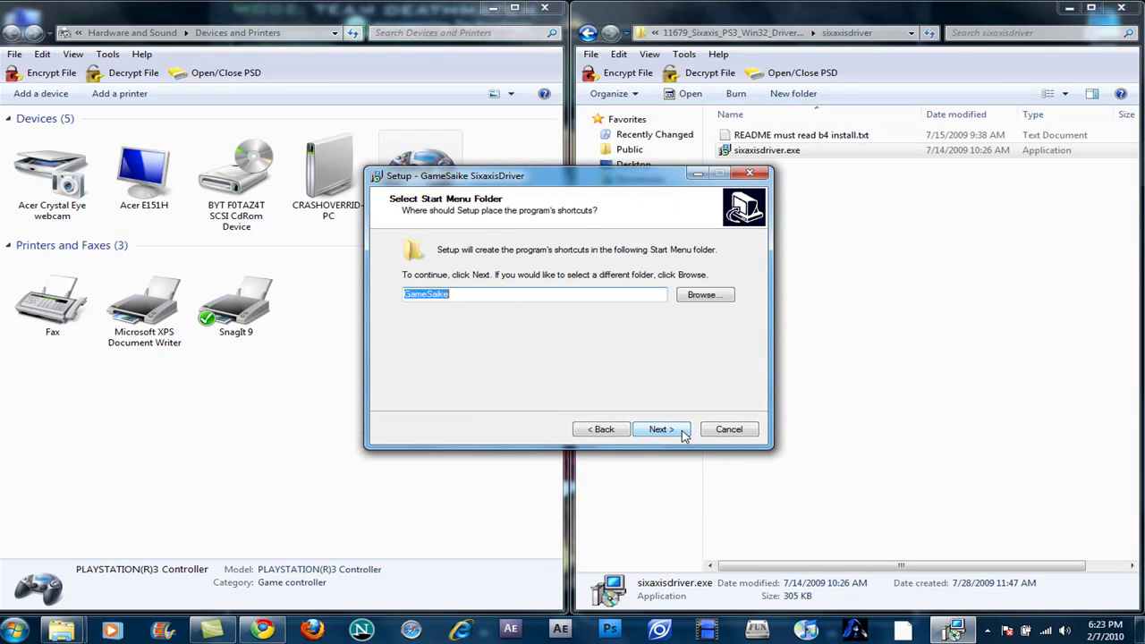
left_click(662, 429)
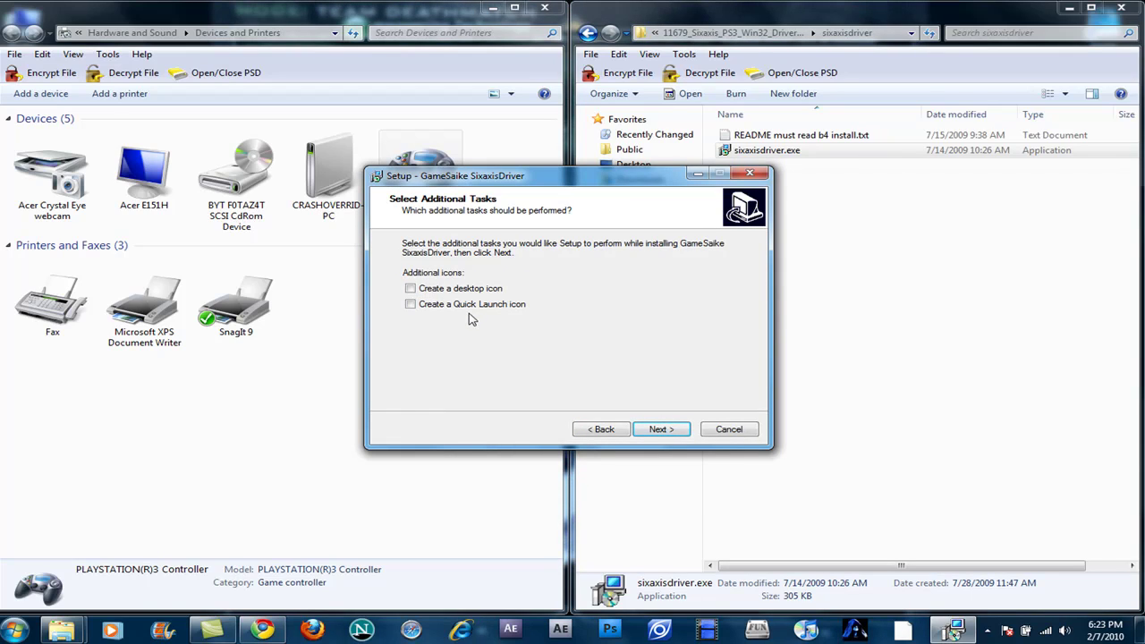
Install SixaxisDriver 0.91 with a Quick Launch icon, then load the driver and exit the loader.
left_click(409, 304)
left_click(667, 429)
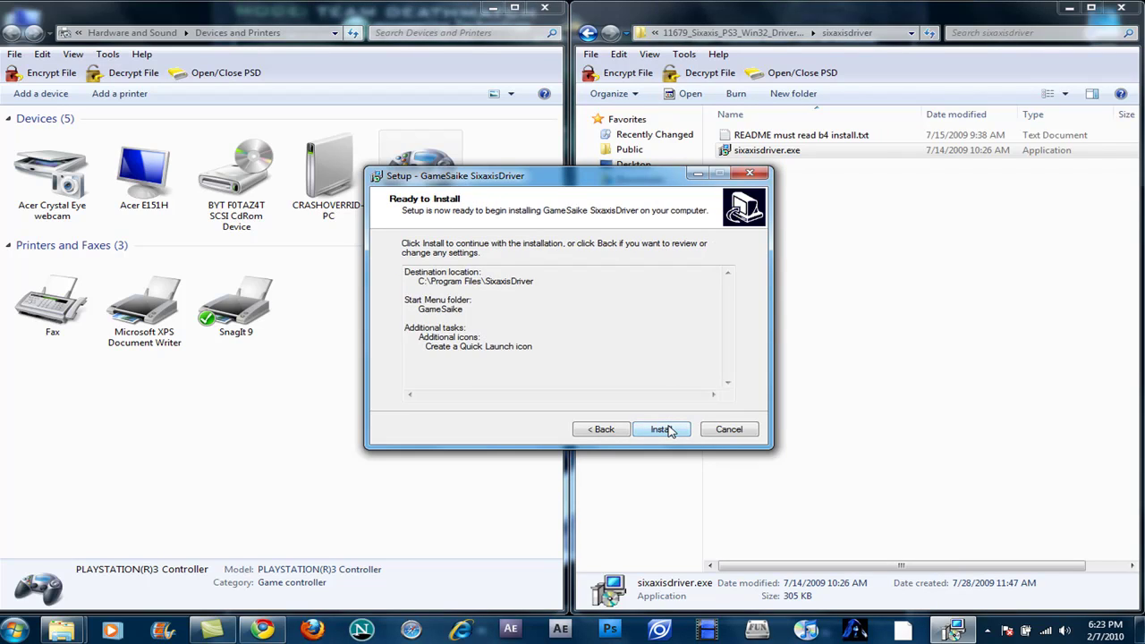
left_click(669, 430)
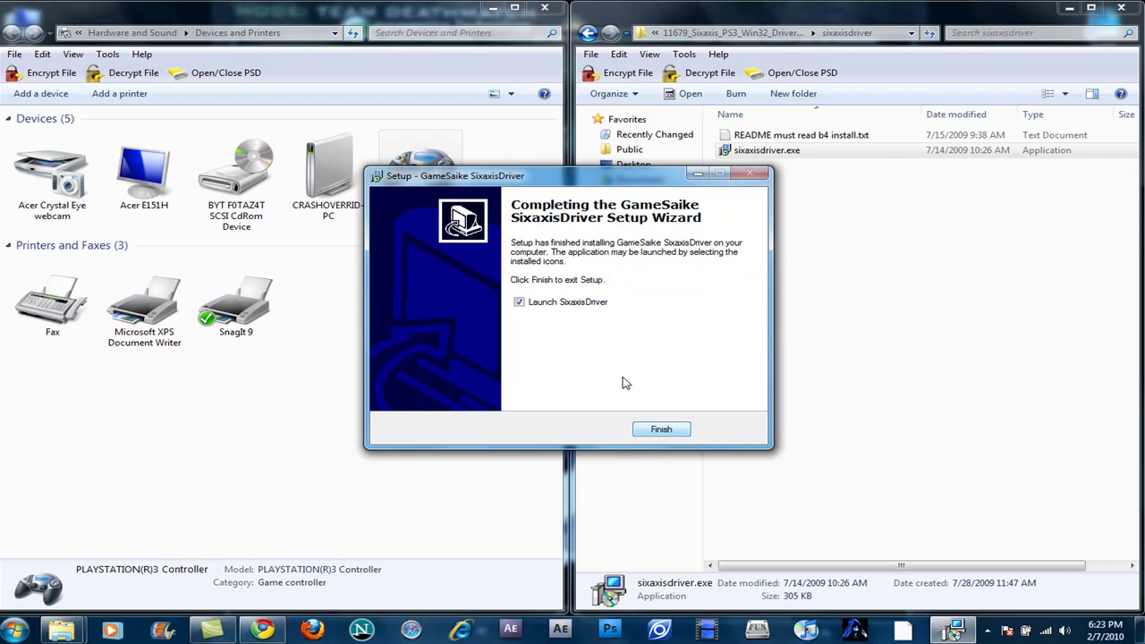
left_click(668, 430)
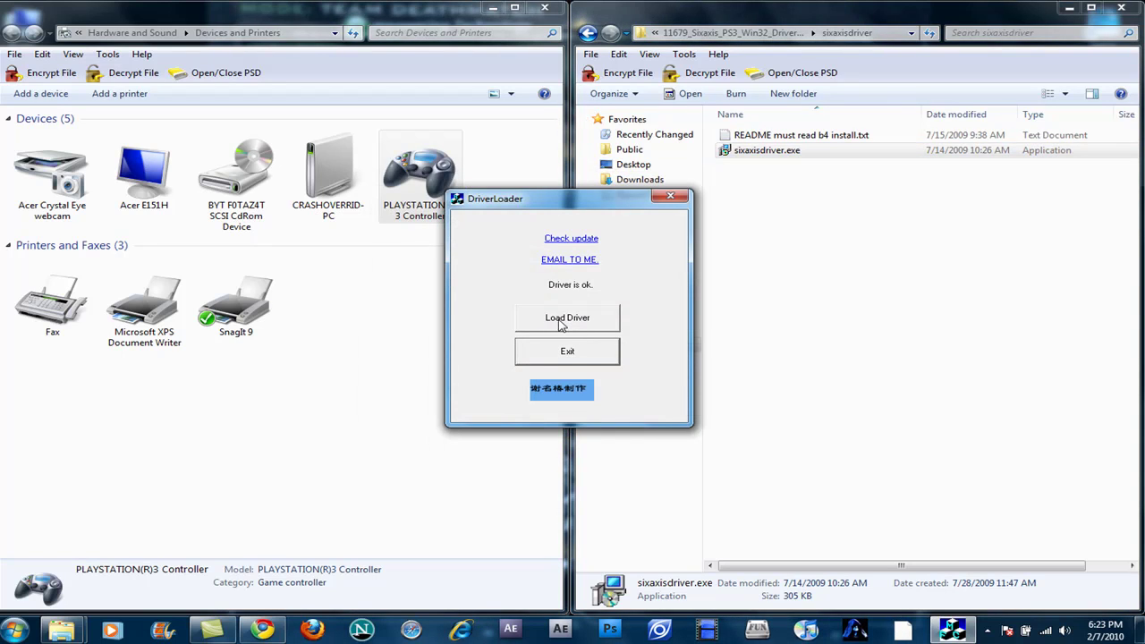
left_click(564, 326)
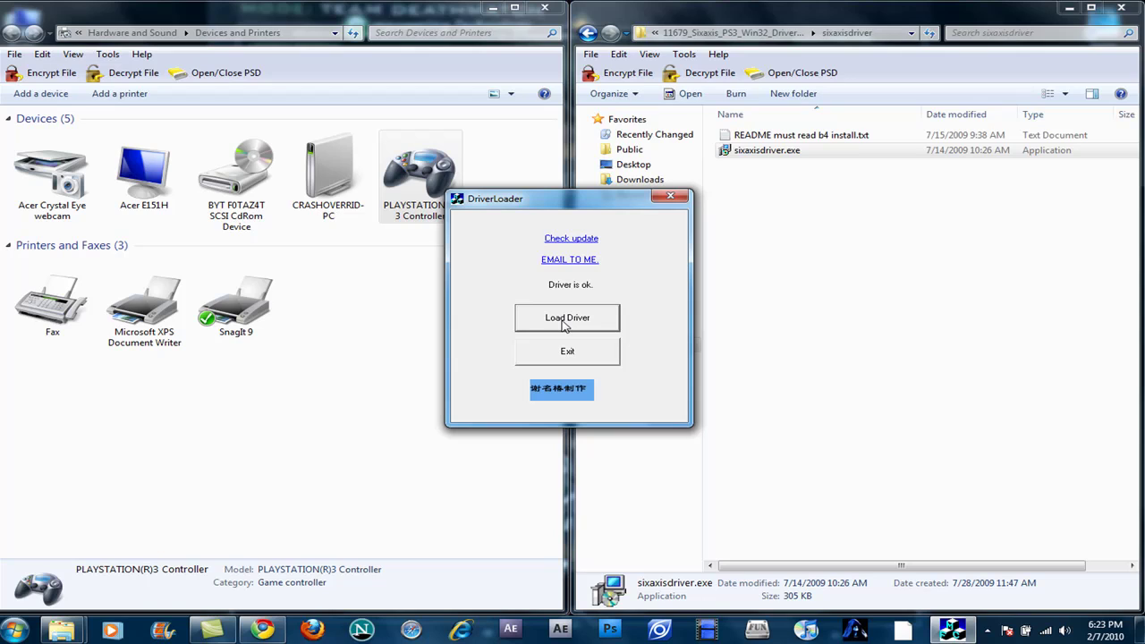
left_click(582, 355)
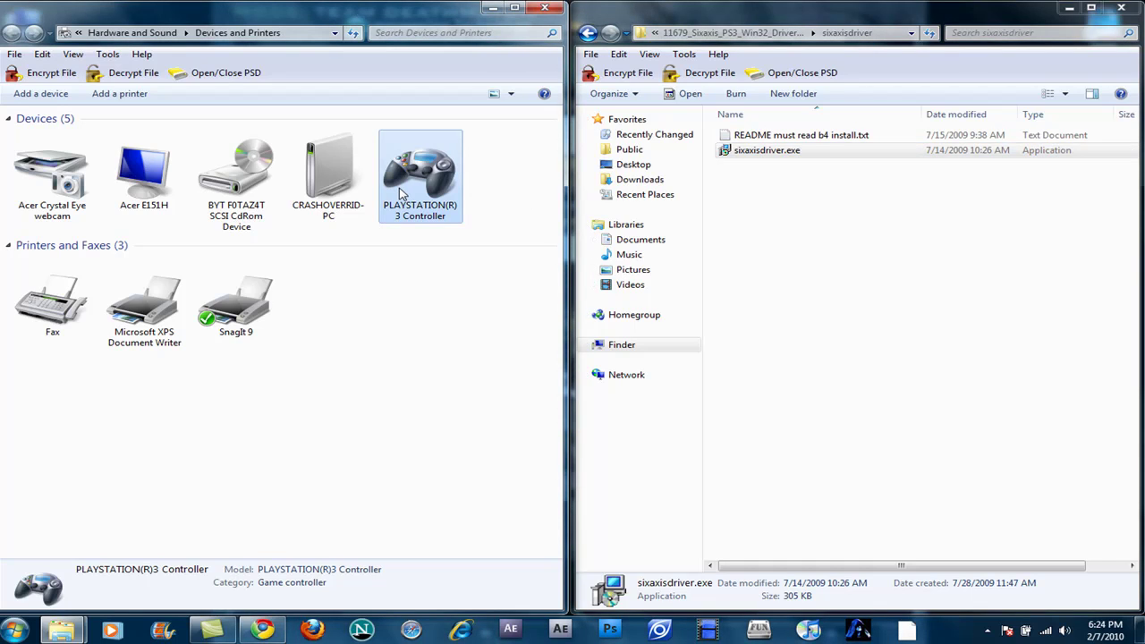
Open the PLAYSTATION(R)3 Controller's game controller settings and its Test page to check axis, button and hat input.
right_click(401, 194)
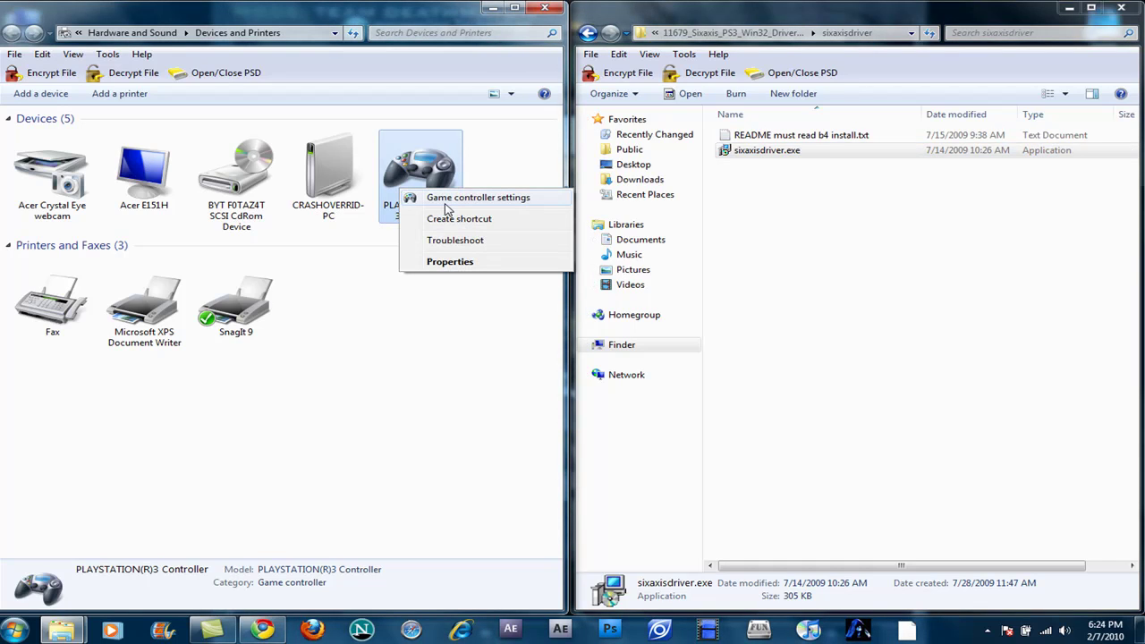
left_click(444, 203)
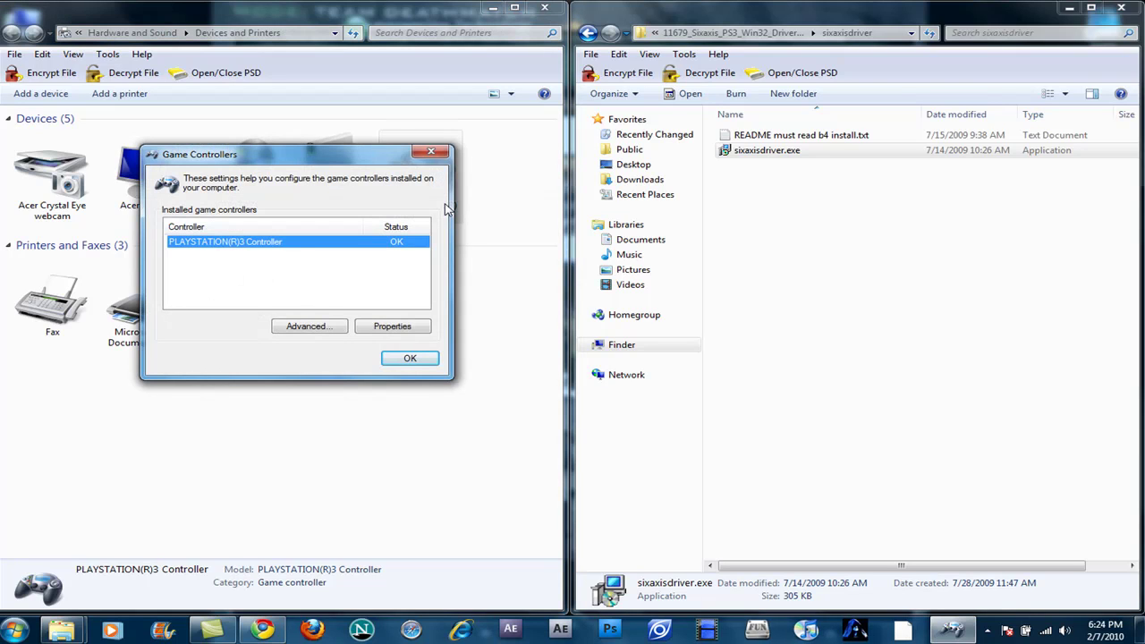
left_click(390, 327)
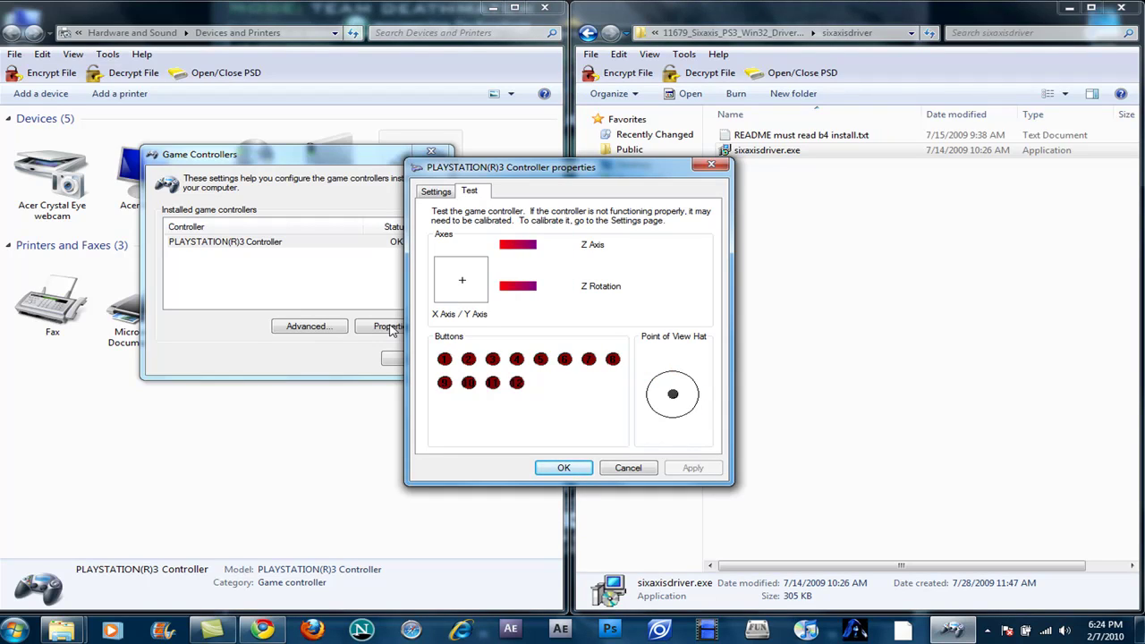
left_click(560, 468)
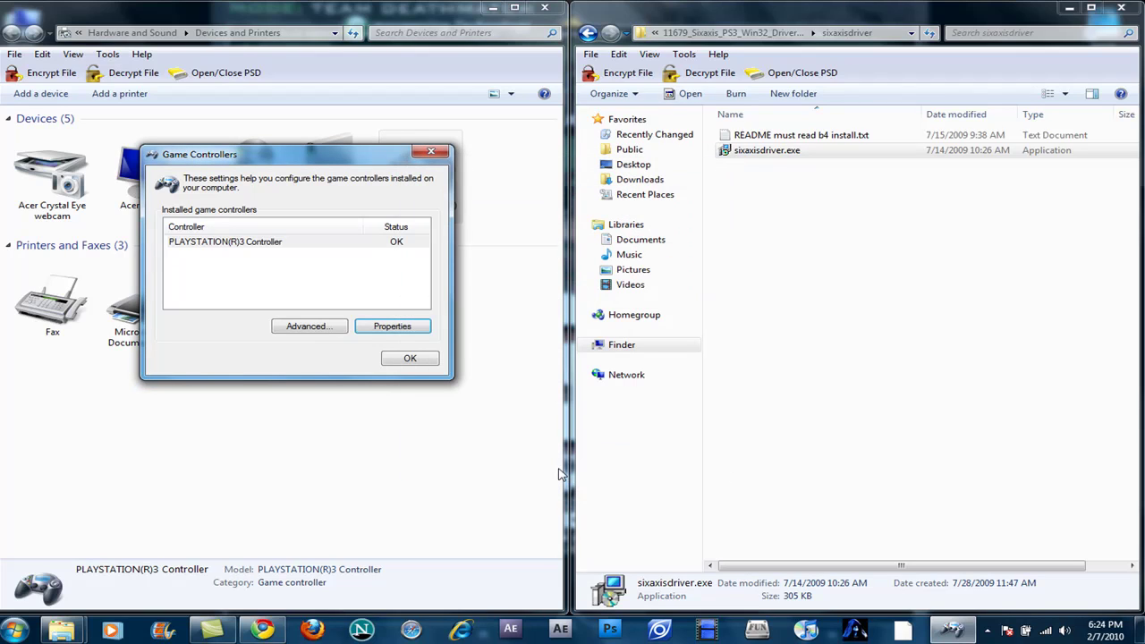